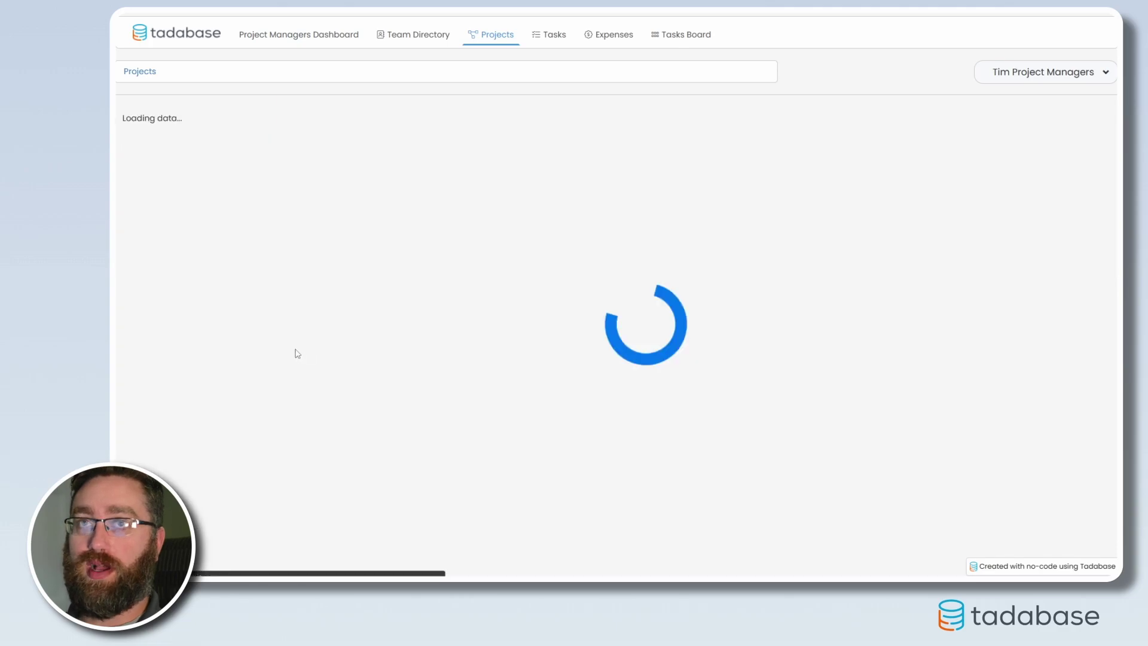
Open Anderson Website's details from the Projects list, showing its open task and Add New Task form.
{"action": "left_click", "coordinate": [289, 175]}
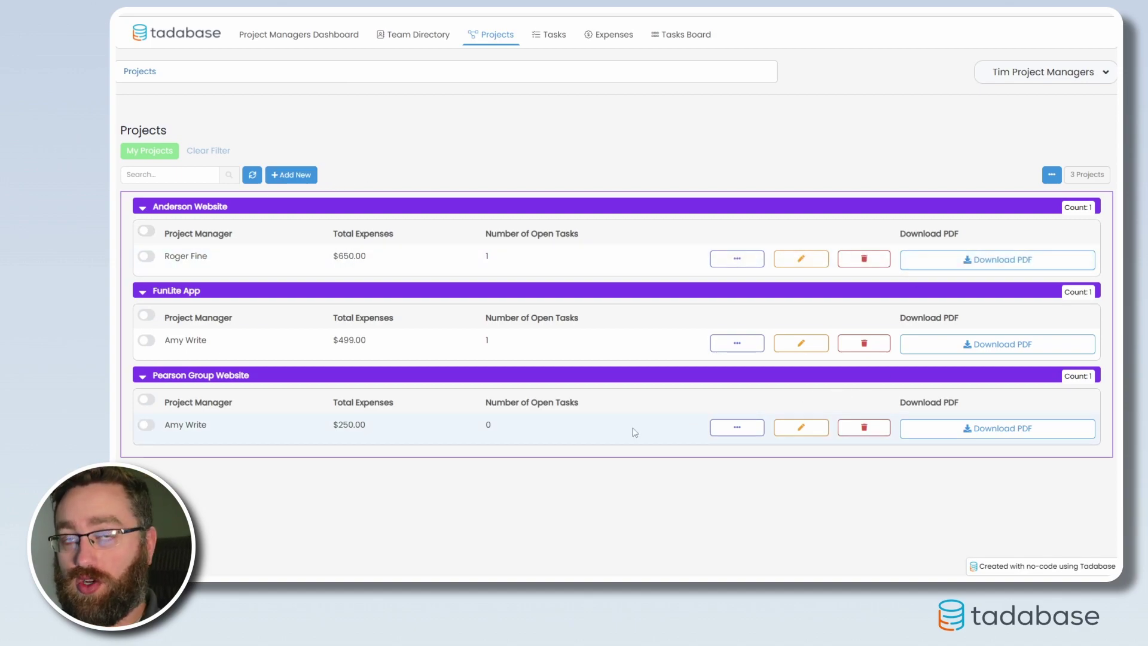
{"action": "left_click", "coordinate": [737, 258]}
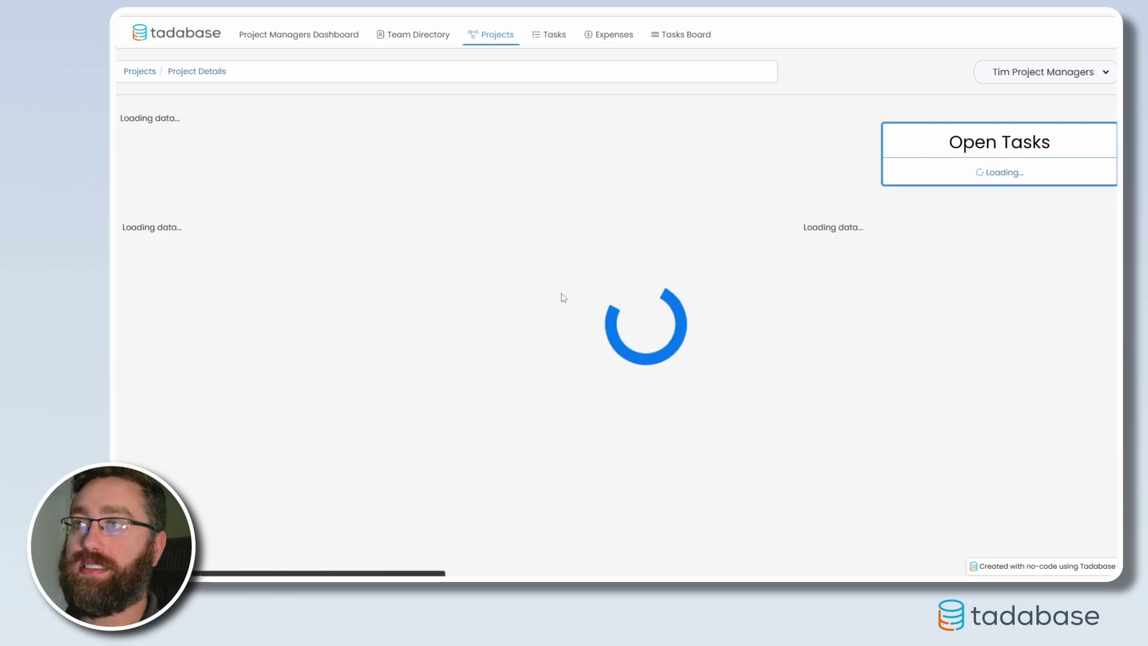
{"action": "scroll", "coordinate": [569, 548], "scroll_direction": "down", "scroll_amount": 3}
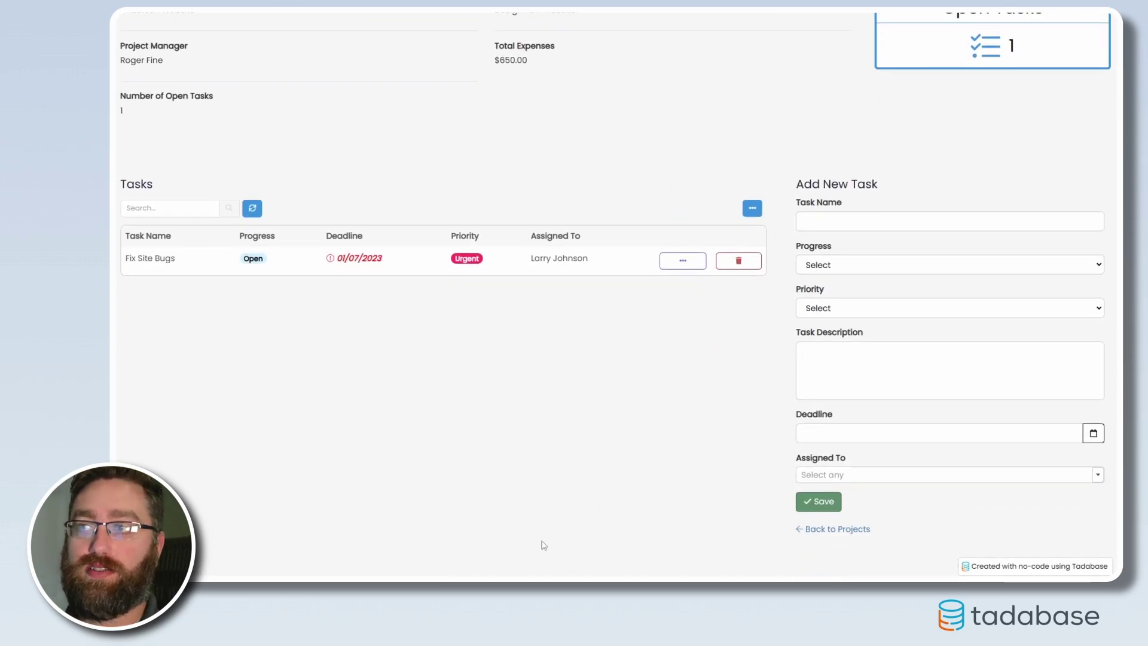
{"action": "scroll", "coordinate": [611, 425], "scroll_direction": "up", "scroll_amount": 3}
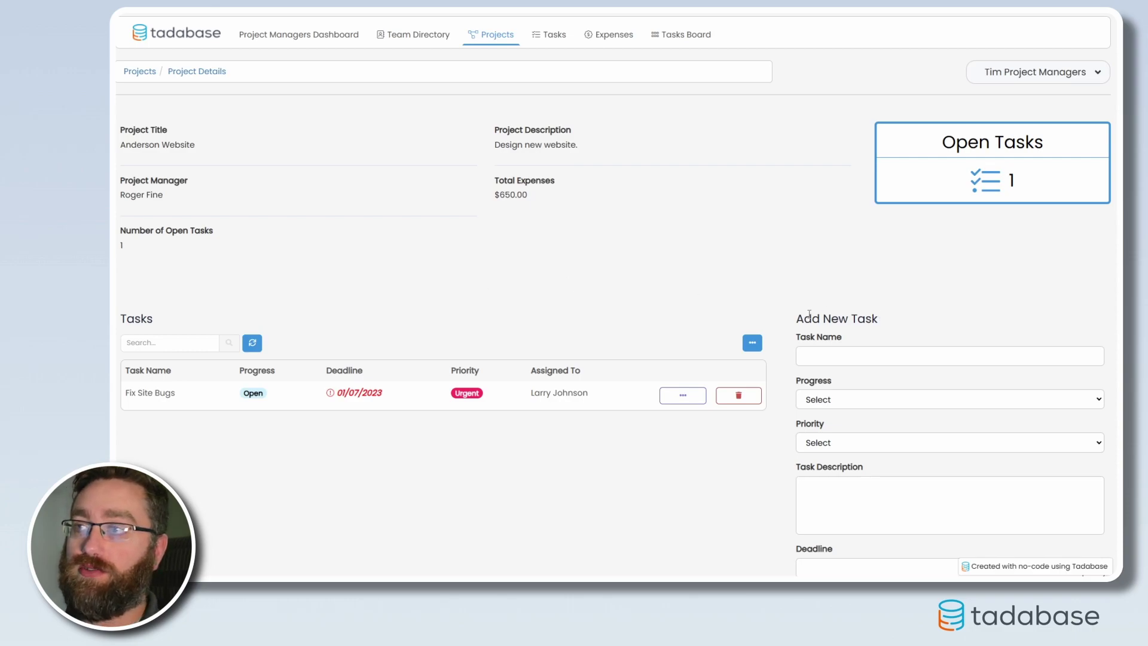
{"action": "scroll", "coordinate": [782, 237], "scroll_direction": "down", "scroll_amount": 1}
{"action": "scroll", "coordinate": [548, 334], "scroll_direction": "up", "scroll_amount": 1}
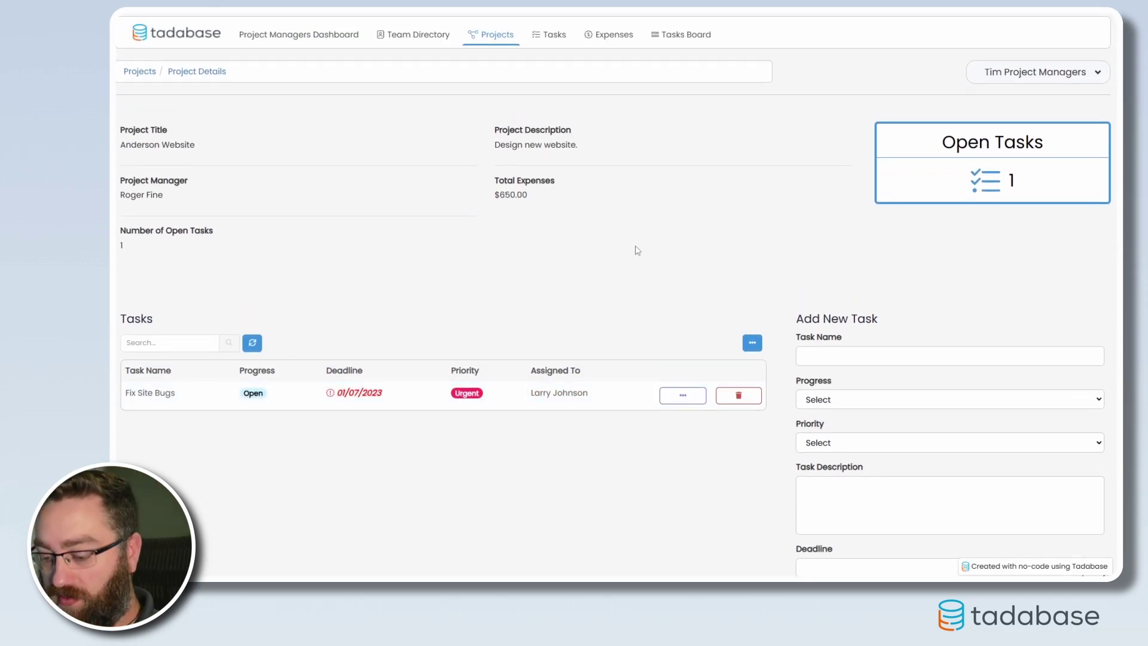
Go back from the Anderson Website details page to the Projects list.
{"action": "key", "text": "ctrl+l"}
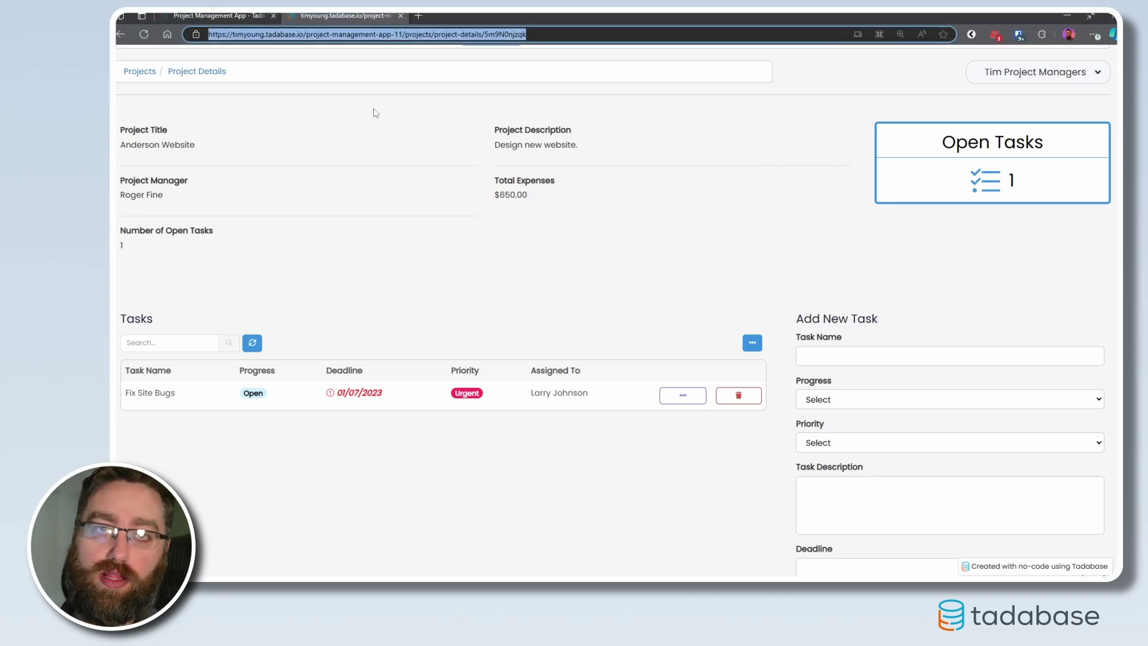
{"action": "left_click", "coordinate": [540, 34]}
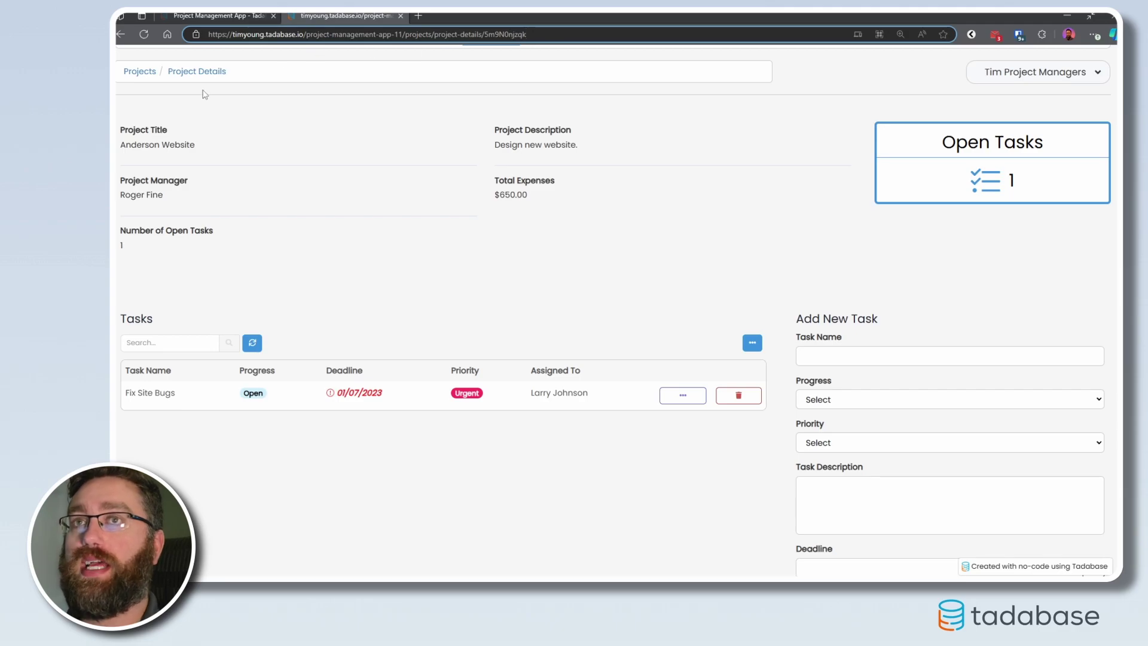
{"action": "left_click", "coordinate": [140, 72]}
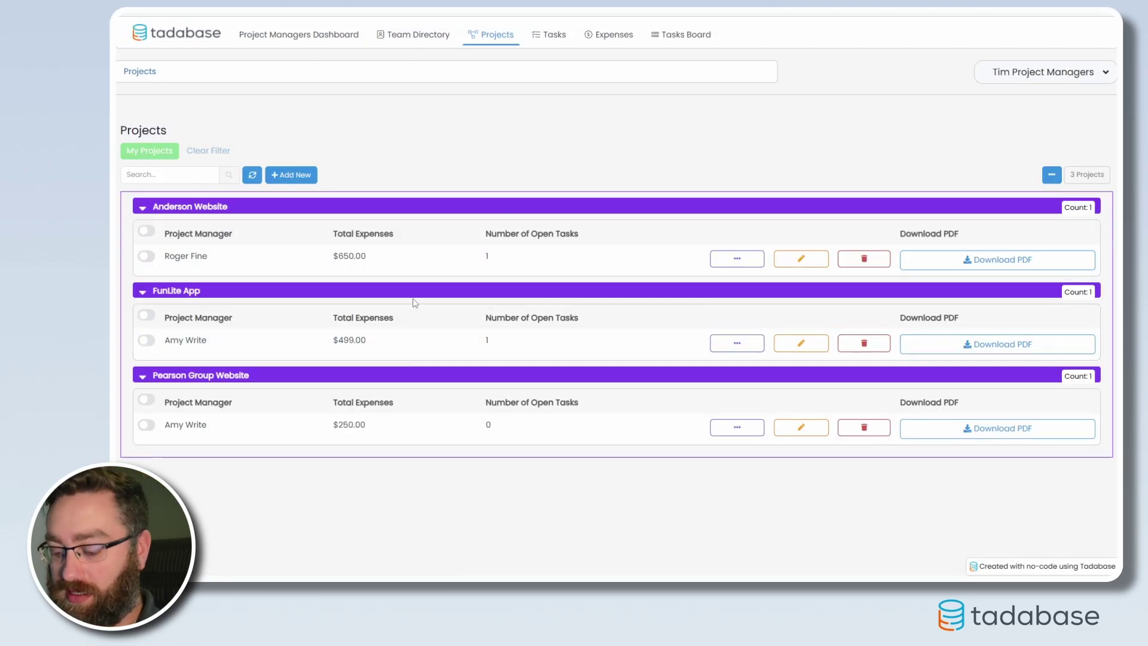
Highlight the account subdomain, project-management-app-11 app name and projects page name in the address.
{"action": "key", "text": "ctrl+l"}
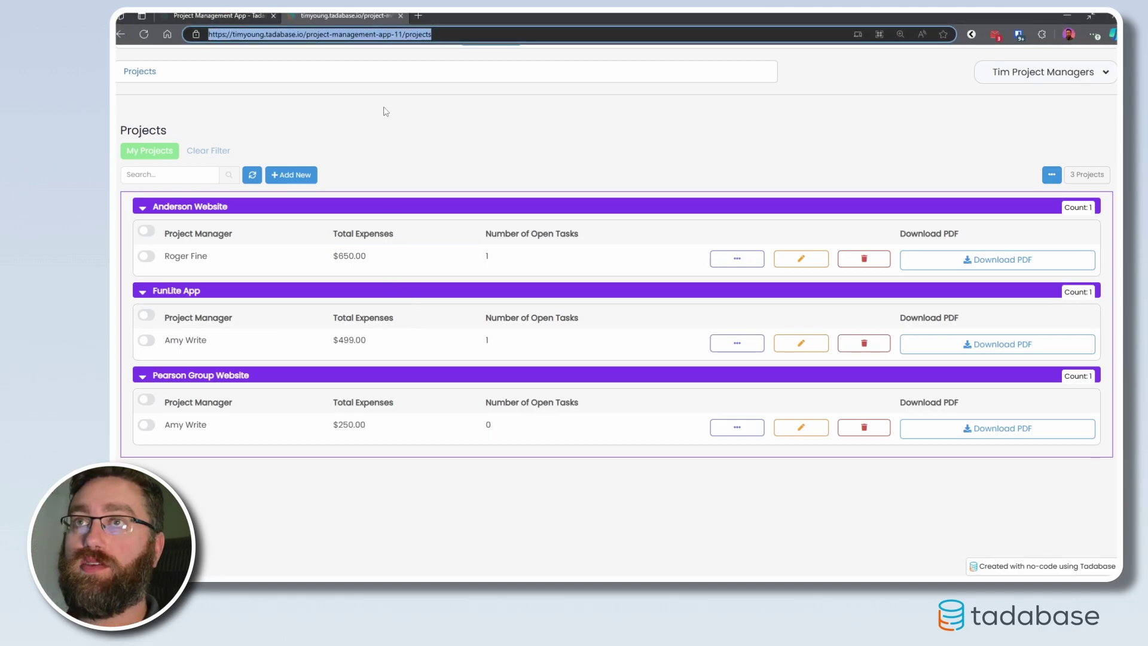
{"action": "left_click", "coordinate": [243, 34]}
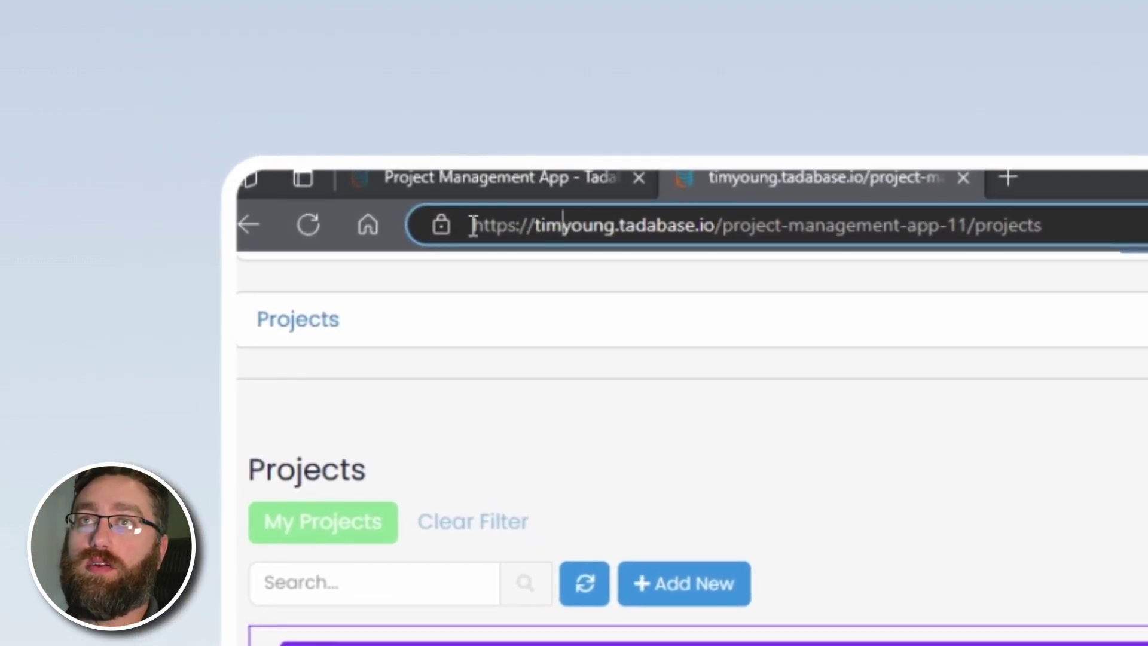
{"action": "left_click_drag", "start_coordinate": [472, 226], "coordinate": [1088, 224]}
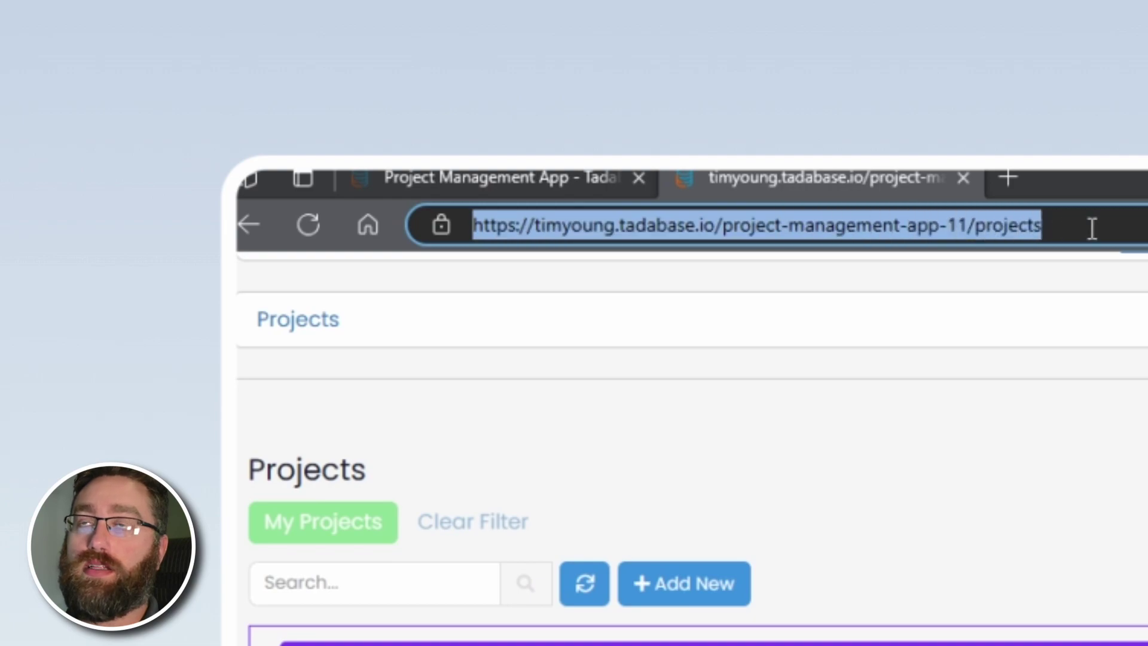
{"action": "left_click", "coordinate": [1076, 226]}
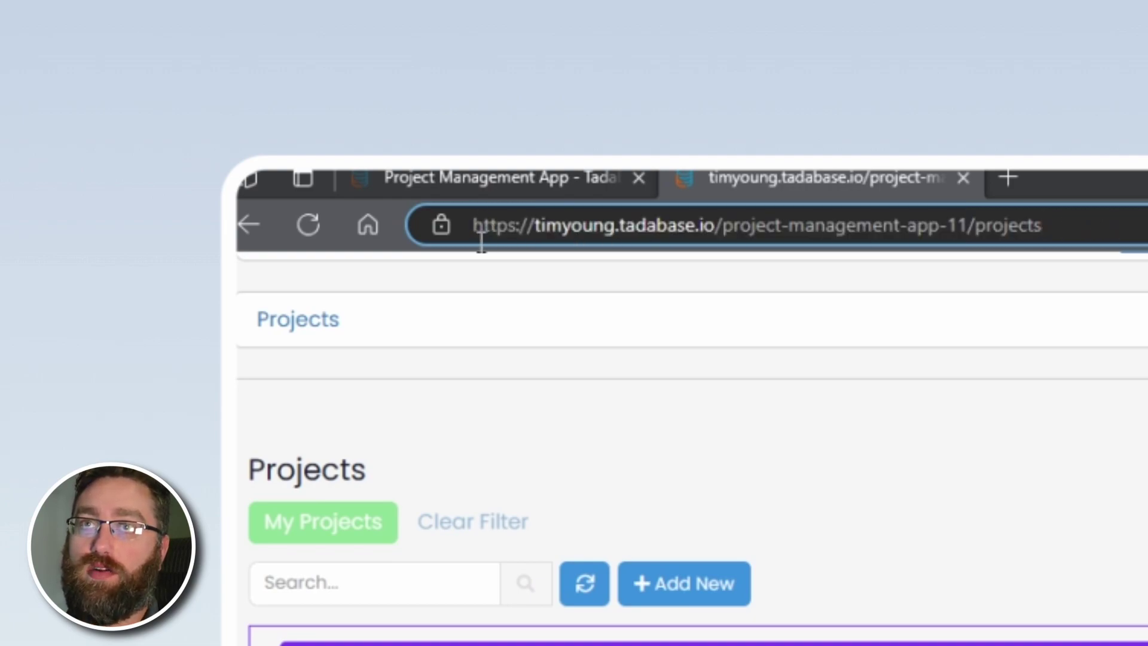
{"action": "left_click_drag", "start_coordinate": [538, 230], "coordinate": [715, 231]}
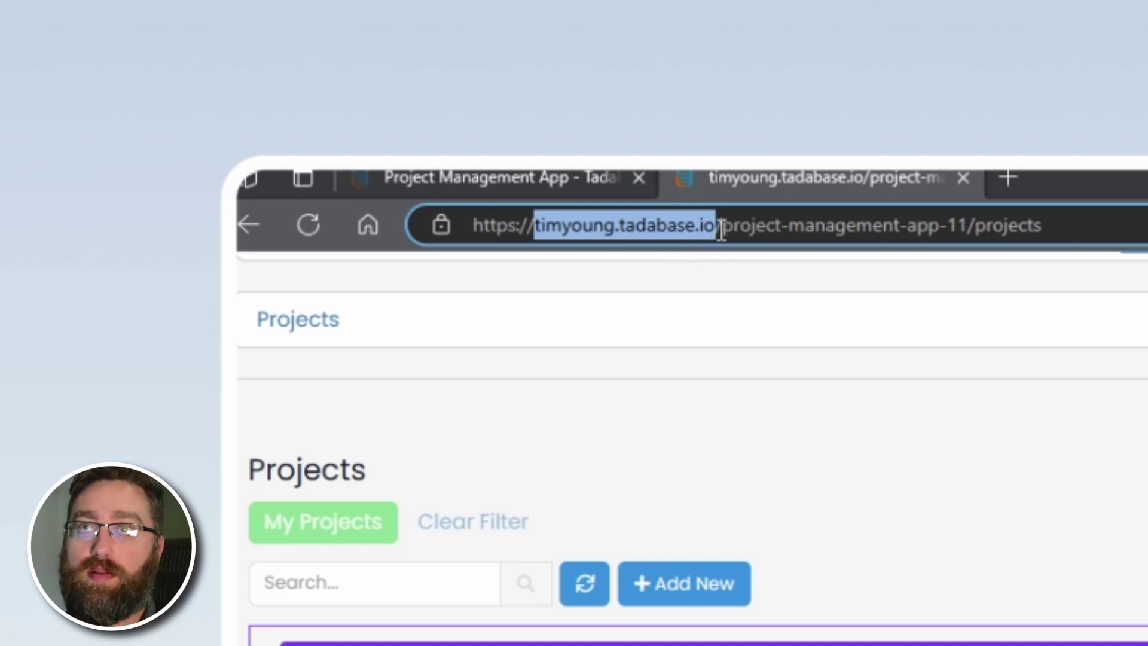
{"action": "double_click", "coordinate": [726, 226]}
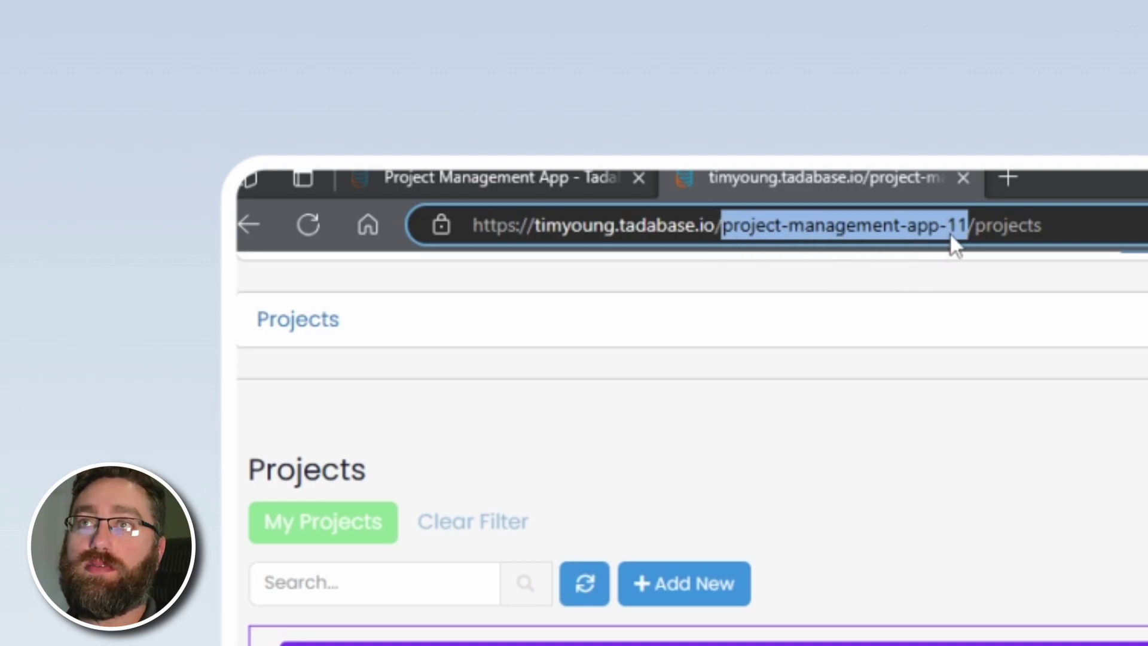
{"action": "double_click", "coordinate": [1024, 221]}
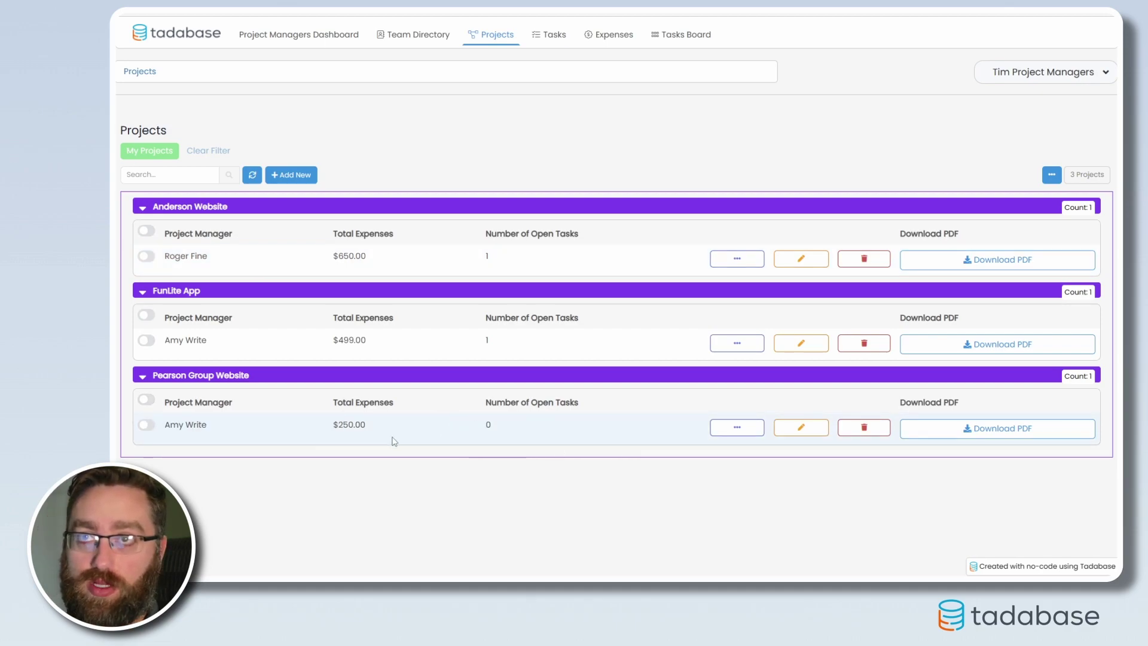
Reopen the Anderson Website project's details page and reveal its web address.
{"action": "left_click", "coordinate": [737, 258]}
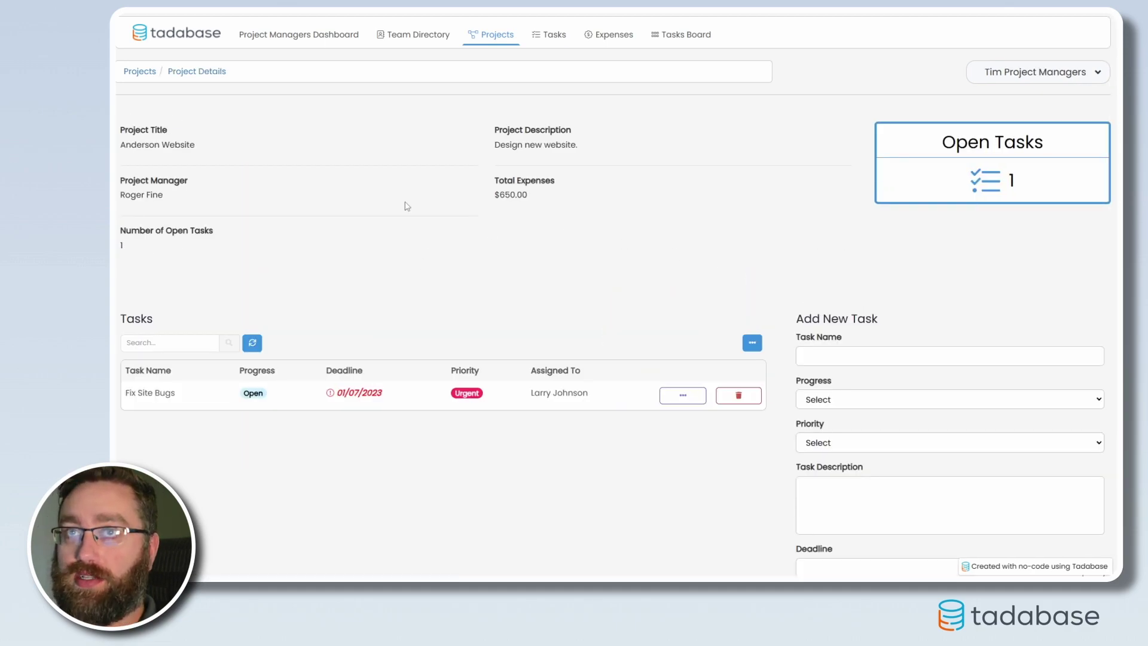
{"action": "left_click", "coordinate": [486, 33]}
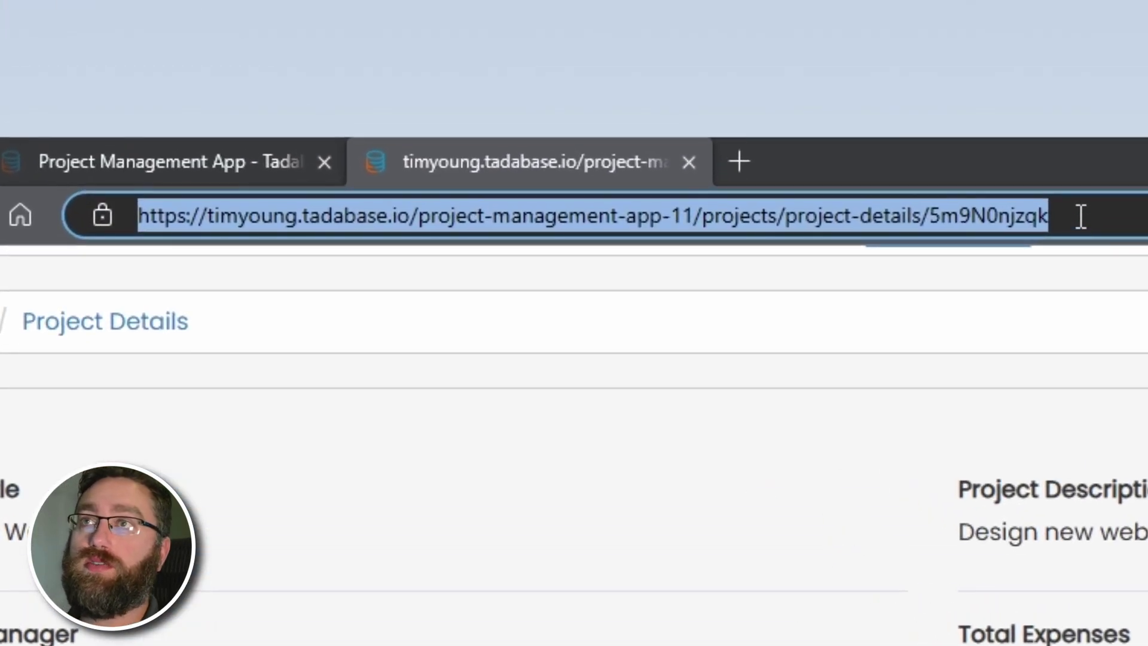
{"action": "left_click", "coordinate": [1076, 217]}
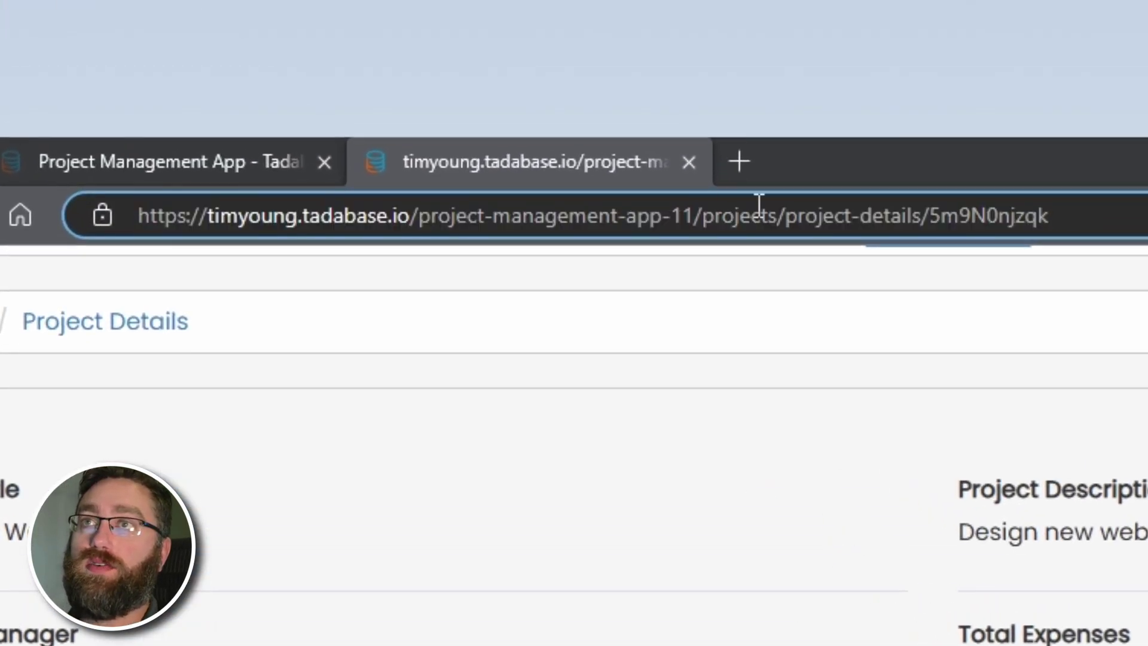
Highlight the project-details page name and the record ID 5m9N0njzqk in the address.
{"action": "left_click_drag", "start_coordinate": [777, 215], "coordinate": [1070, 222]}
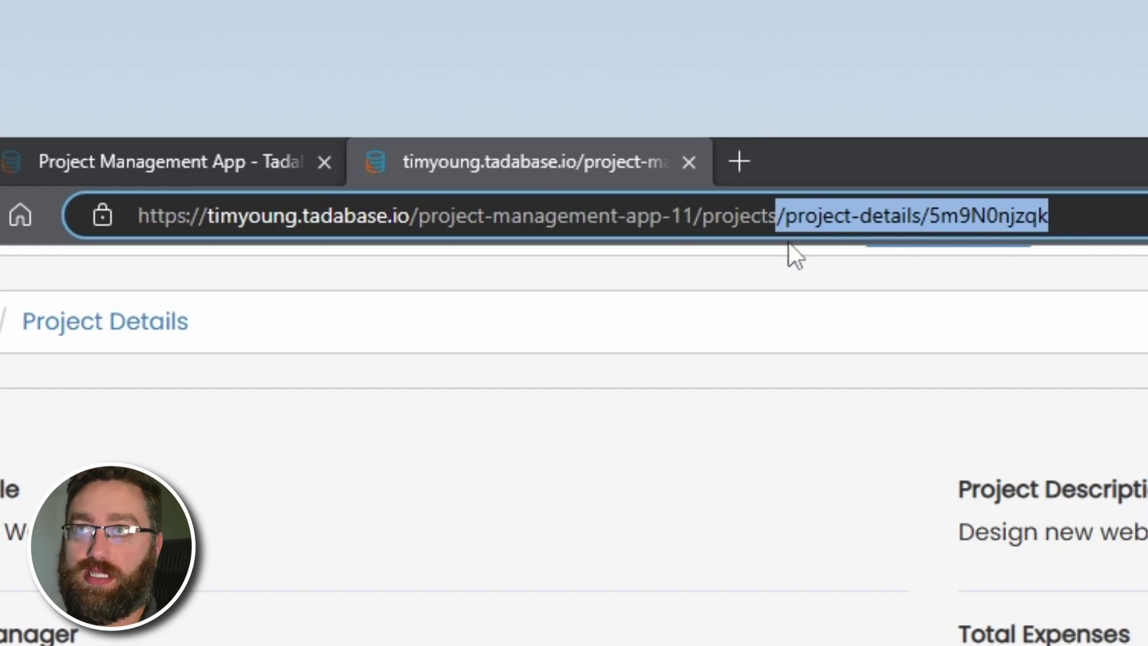
{"action": "triple_click", "coordinate": [805, 215]}
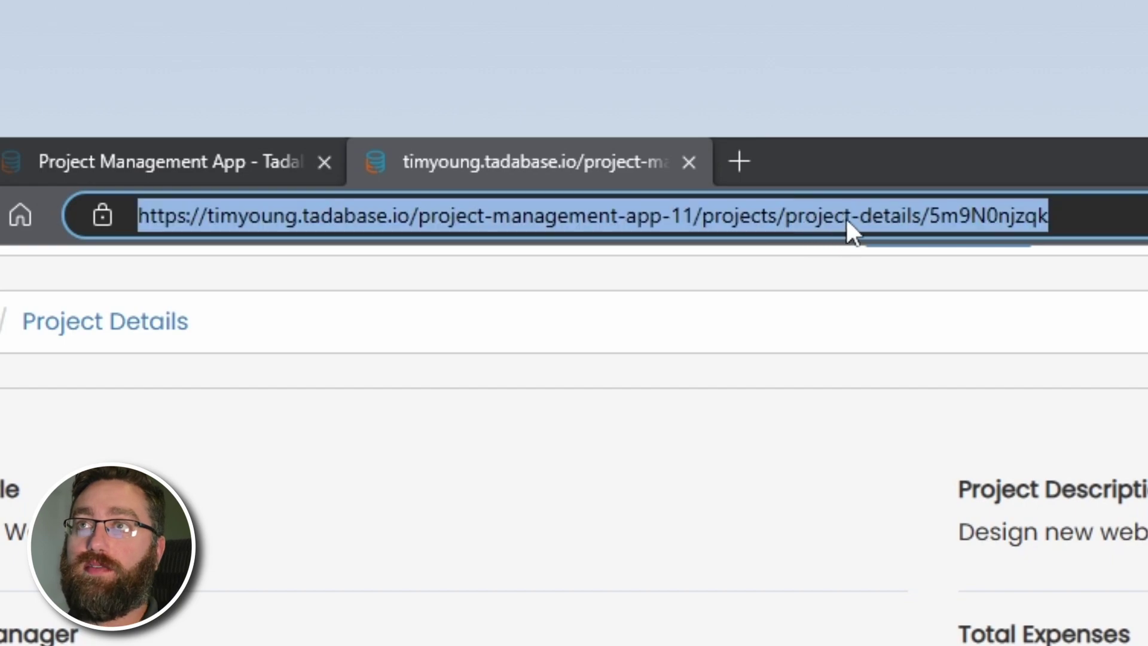
{"action": "left_click", "coordinate": [845, 216]}
{"action": "left_click_drag", "start_coordinate": [921, 216], "coordinate": [791, 217]}
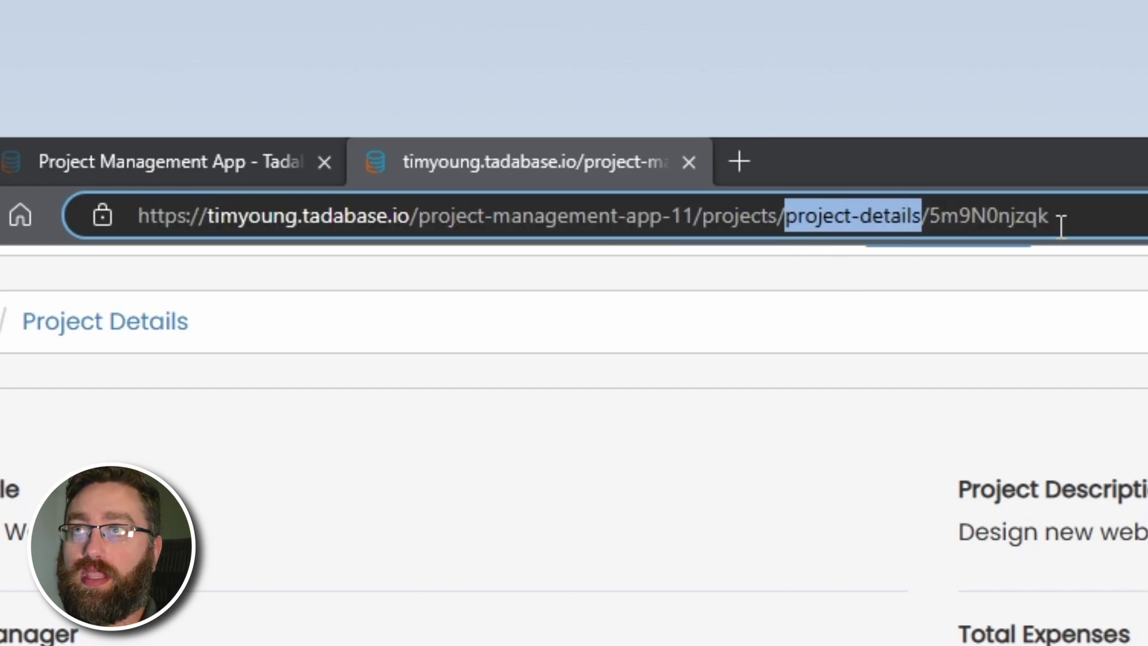
{"action": "double_click", "coordinate": [984, 218]}
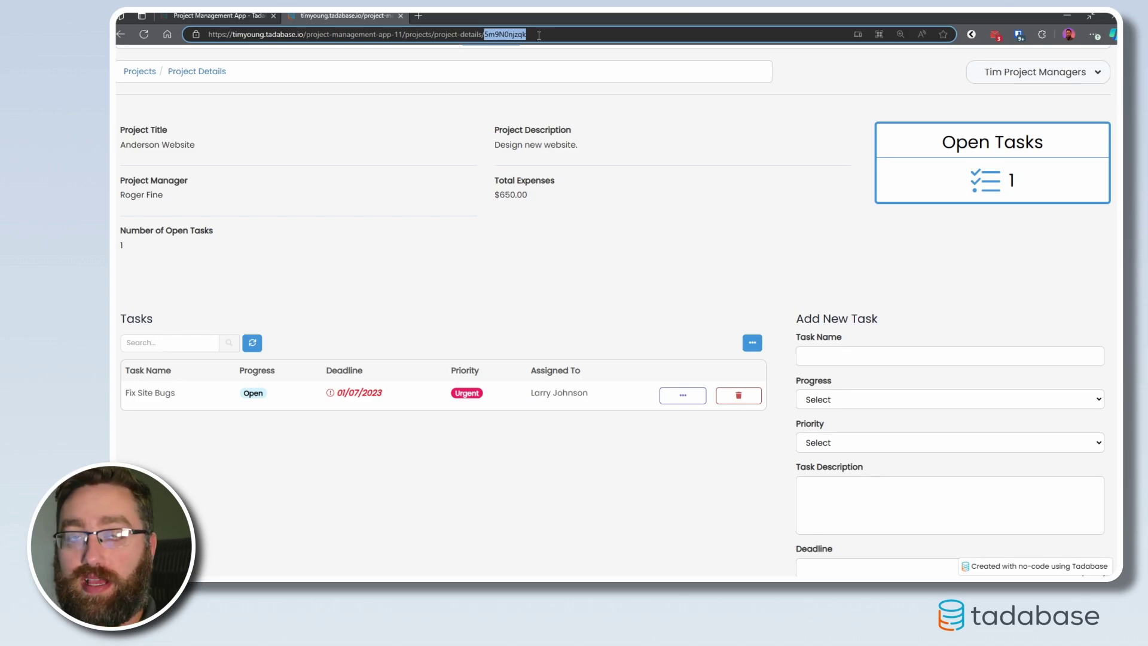
{"action": "left_click", "coordinate": [233, 18]}
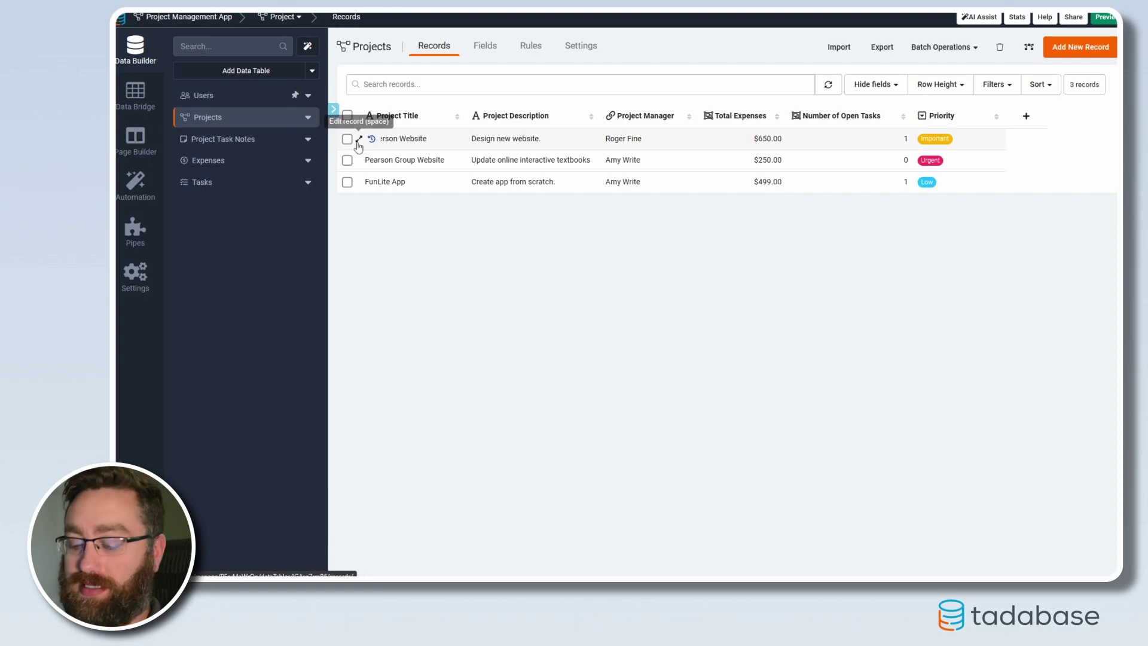
{"action": "key", "text": "ctrl+l"}
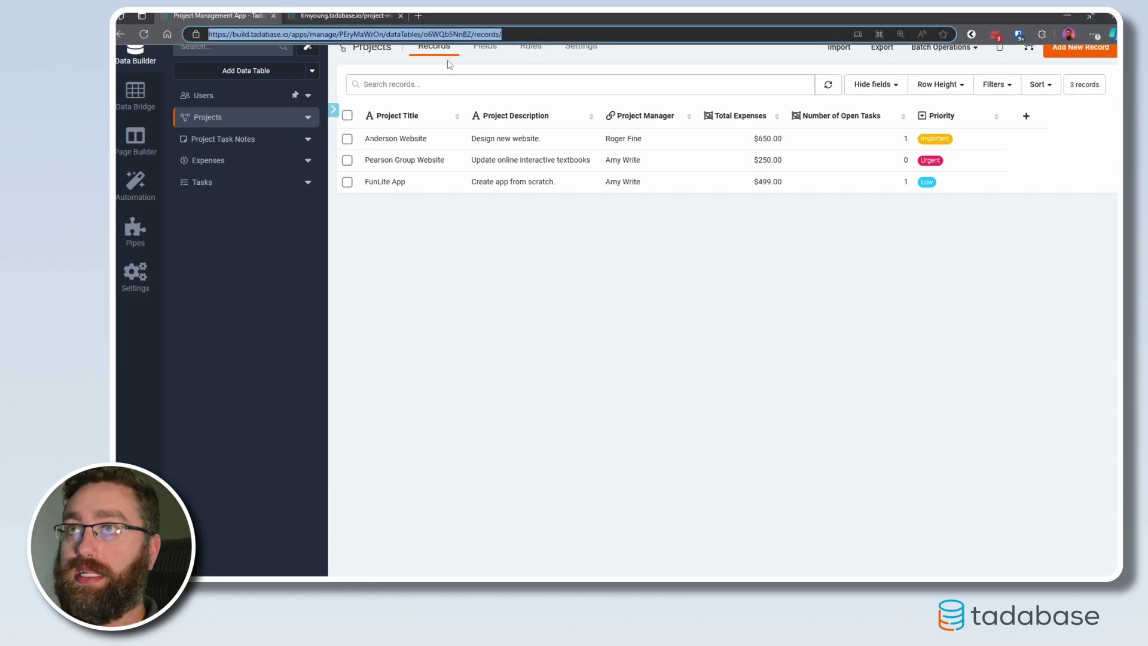
{"action": "double_click", "coordinate": [447, 35]}
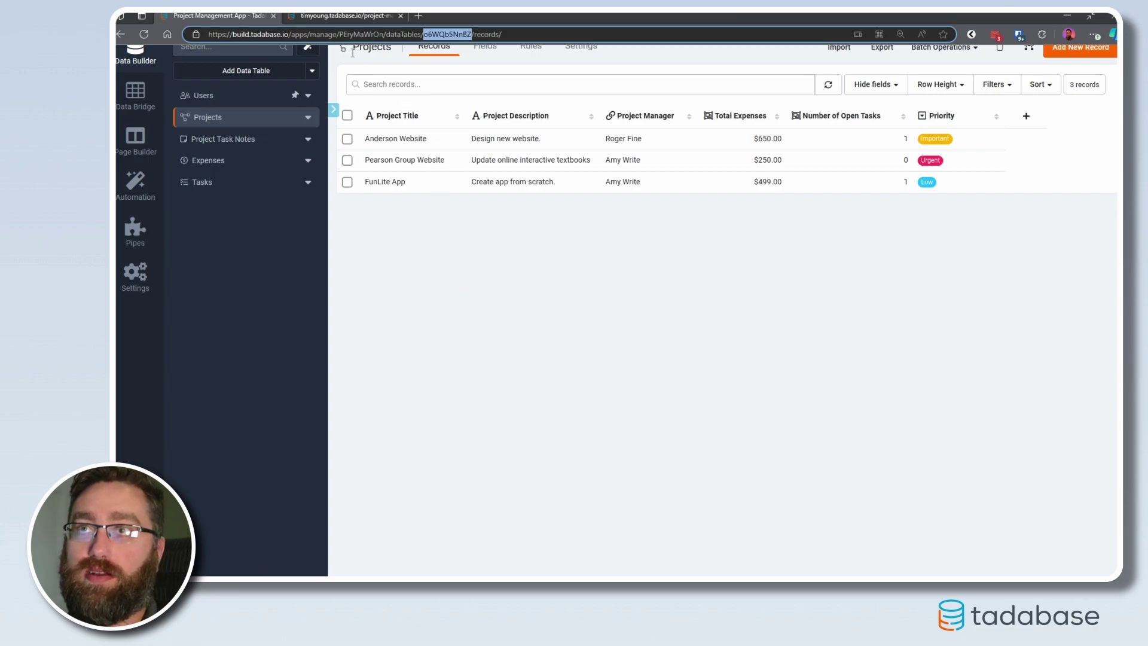
{"action": "double_click", "coordinate": [352, 34]}
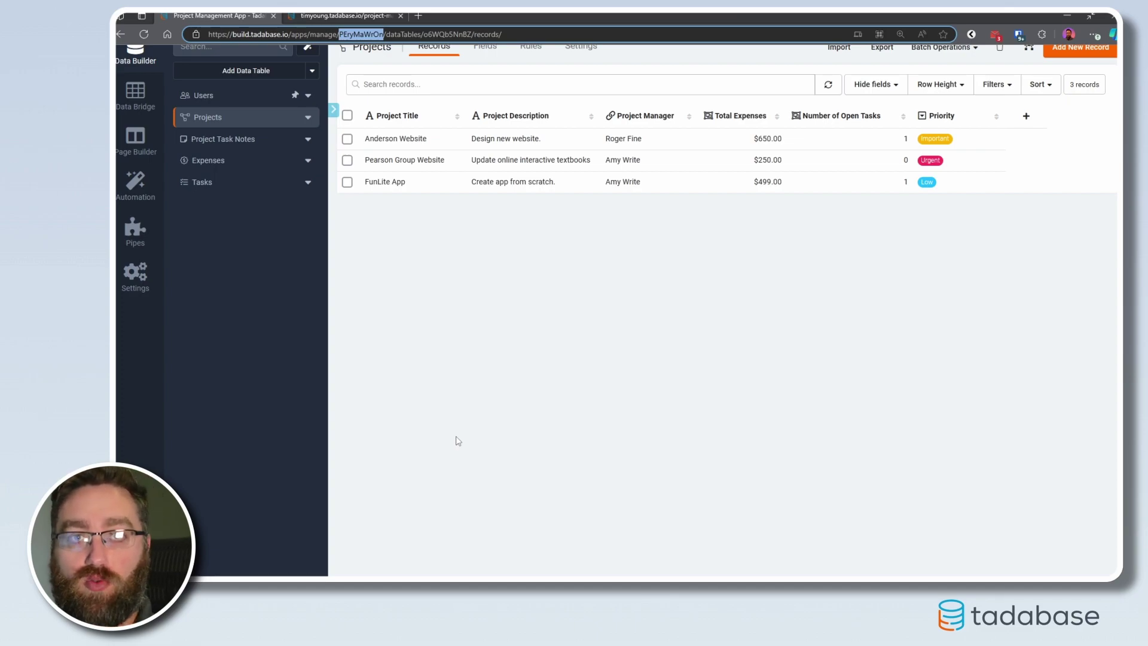
{"action": "left_click", "coordinate": [478, 353]}
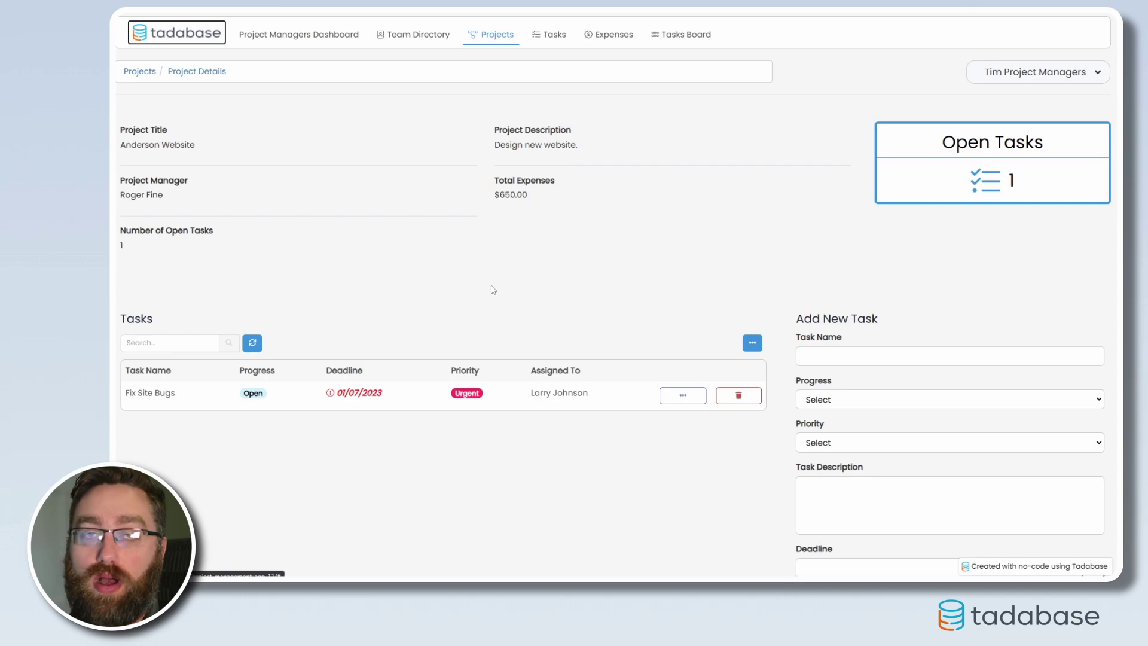
Copy the Anderson Website details-page address and return to the builder's Projects records table.
{"action": "mouse_move", "coordinate": [499, 9]}
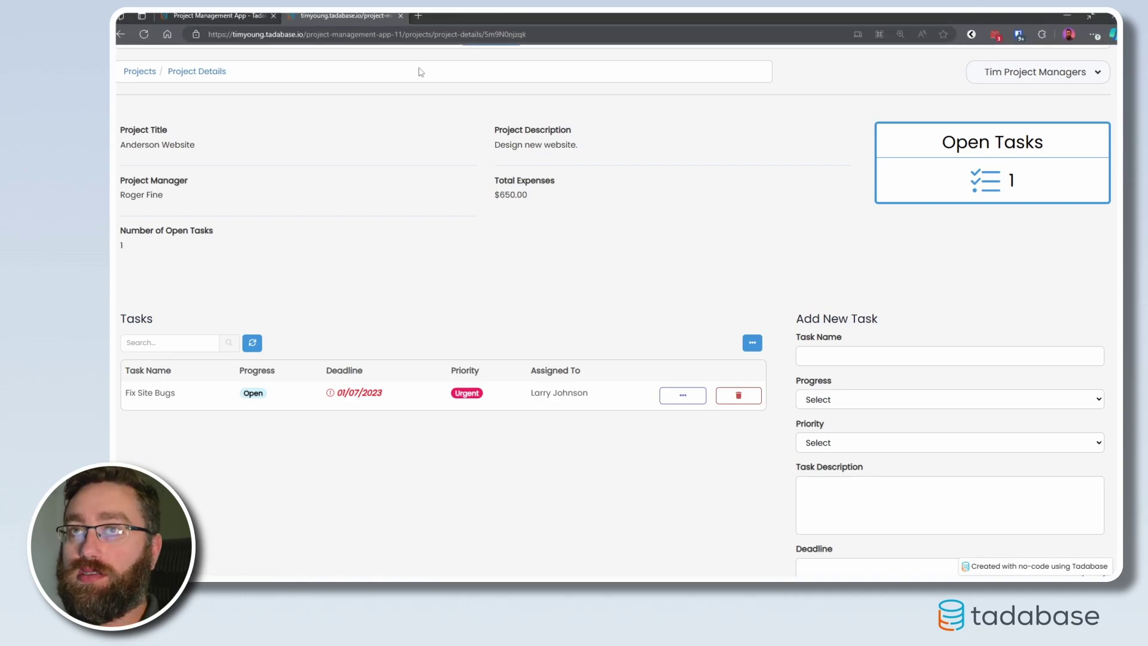
{"action": "left_click", "coordinate": [566, 31]}
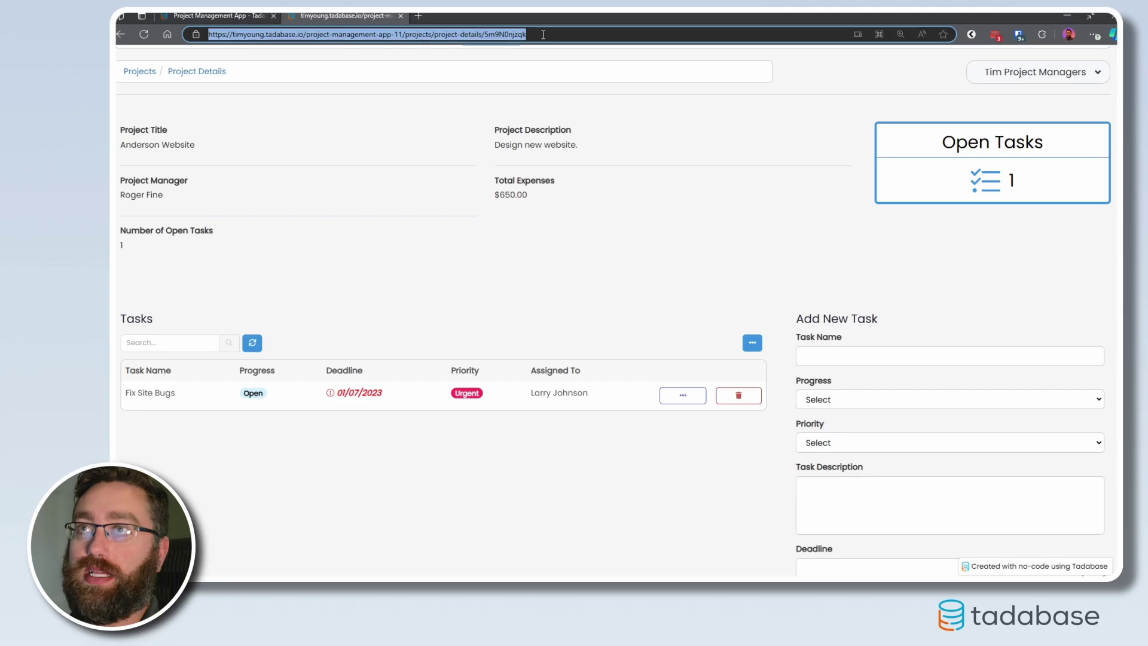
{"action": "left_click", "coordinate": [245, 16]}
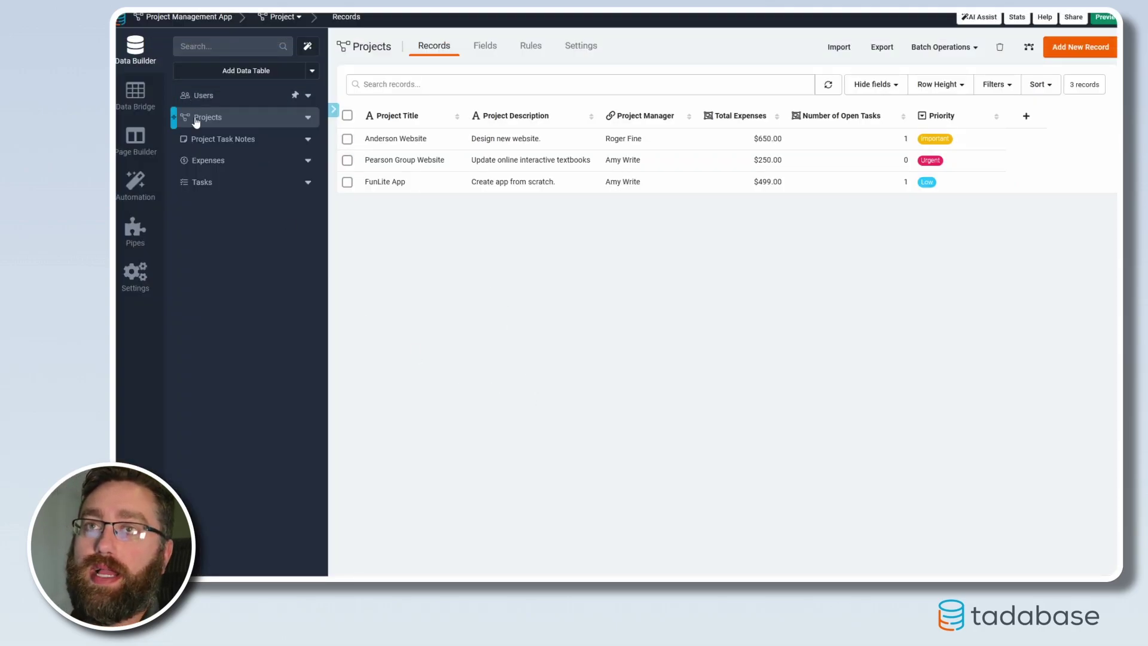
Add a new Text field named 'Record ID' to the Projects table.
{"action": "left_click", "coordinate": [472, 53]}
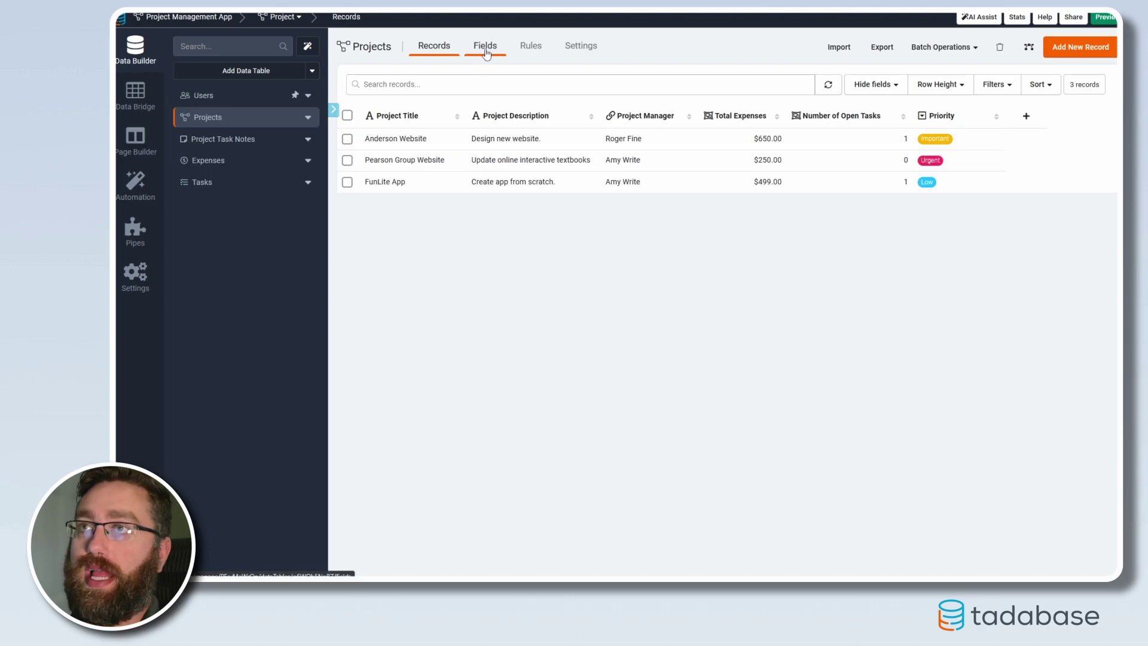
{"action": "left_click", "coordinate": [369, 76]}
{"action": "left_click", "coordinate": [367, 98]}
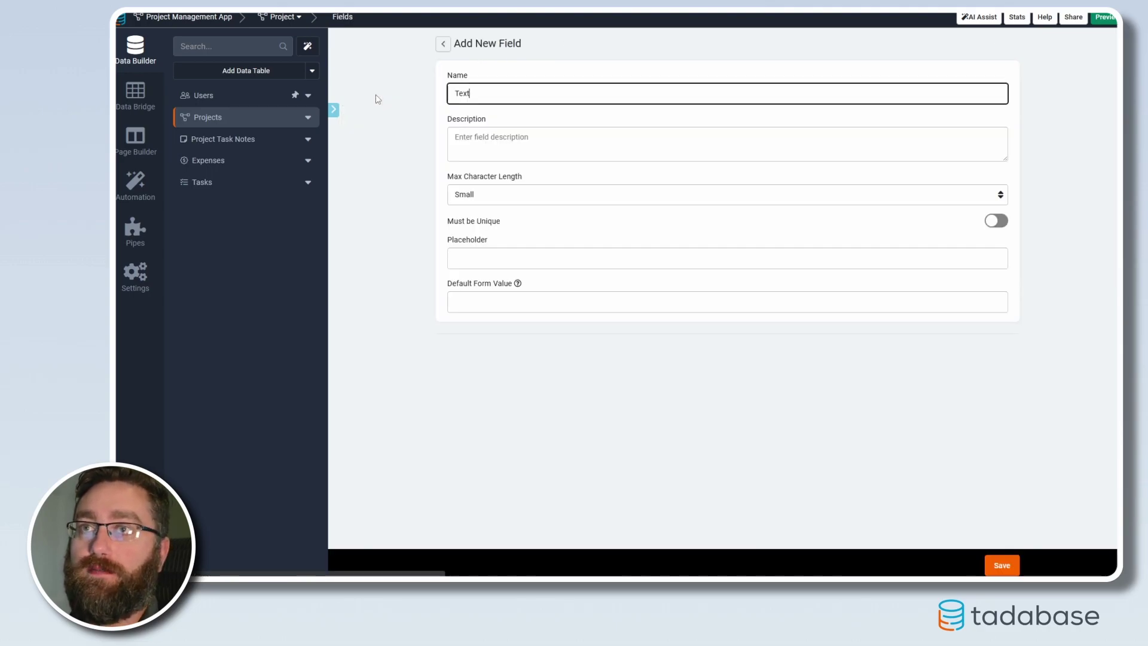
{"action": "key", "text": "ctrl+a"}
{"action": "type", "text": "Record ID"}
{"action": "left_click", "coordinate": [1004, 566]}
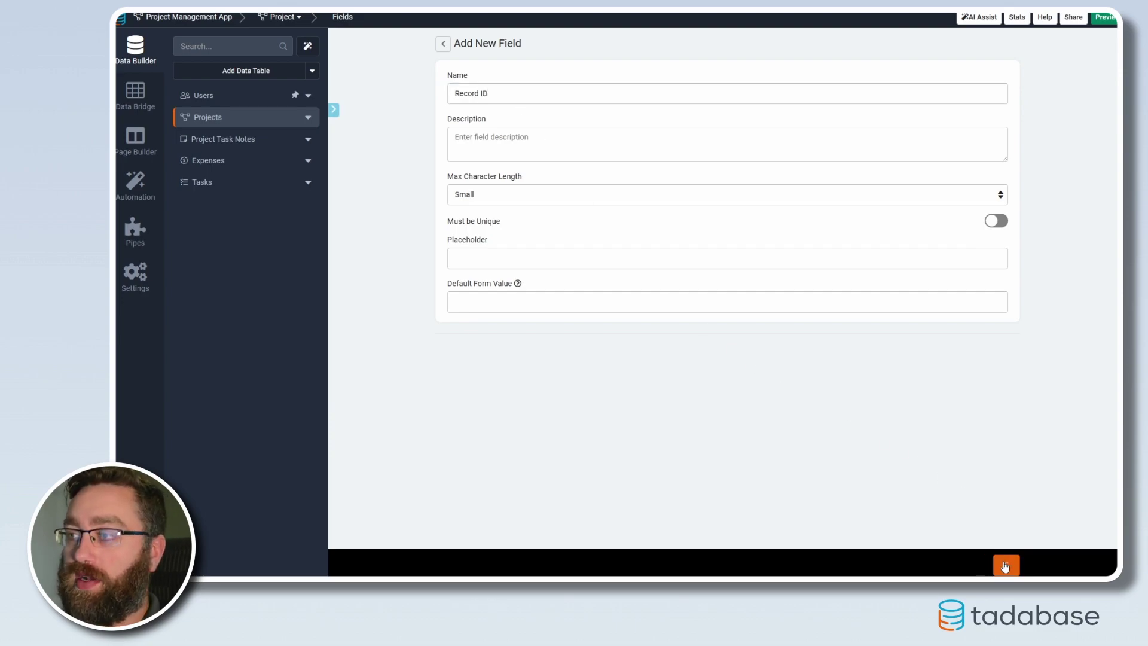
Create a Text Formula field joining the base project-details URL with the Record ID field.
{"action": "mouse_move", "coordinate": [777, 76]}
{"action": "left_click", "coordinate": [775, 136]}
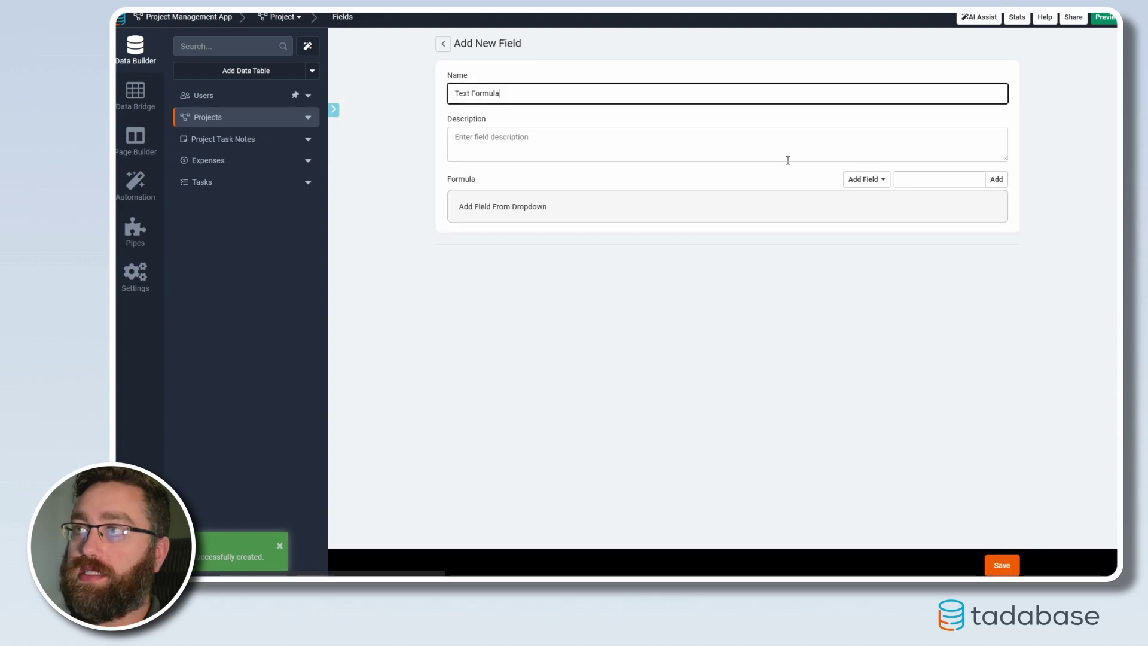
{"action": "left_click", "coordinate": [924, 179]}
{"action": "key", "text": "ctrl+v"}
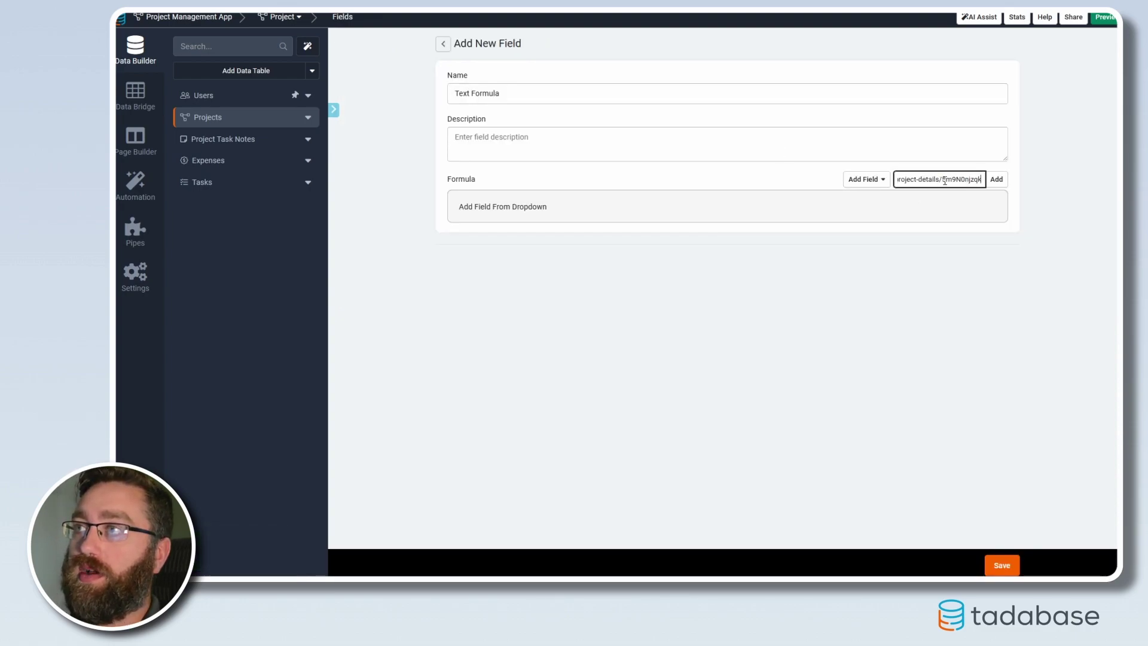
{"action": "left_click_drag", "start_coordinate": [943, 179], "coordinate": [1015, 186]}
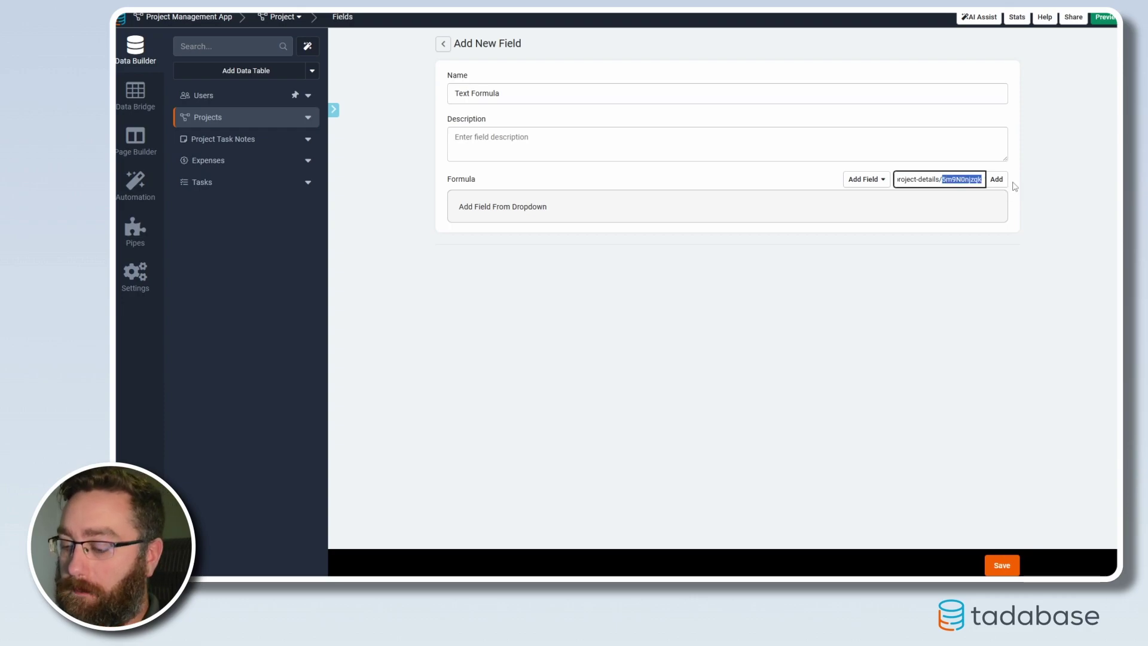
{"action": "key", "text": "BackSpace"}
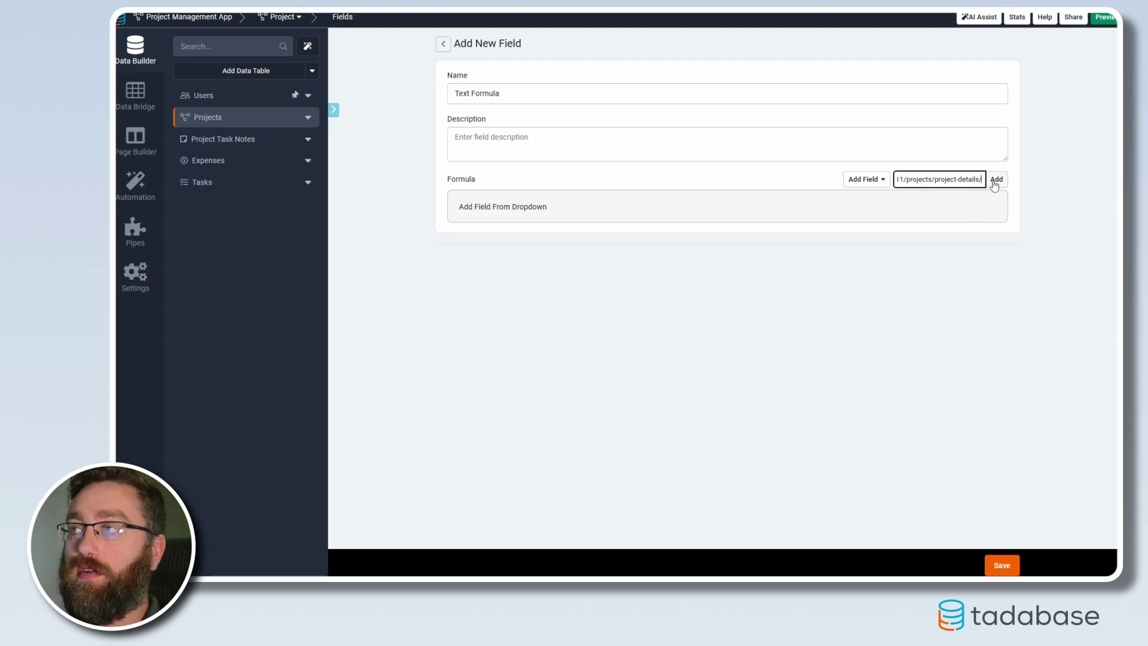
{"action": "left_click", "coordinate": [995, 181]}
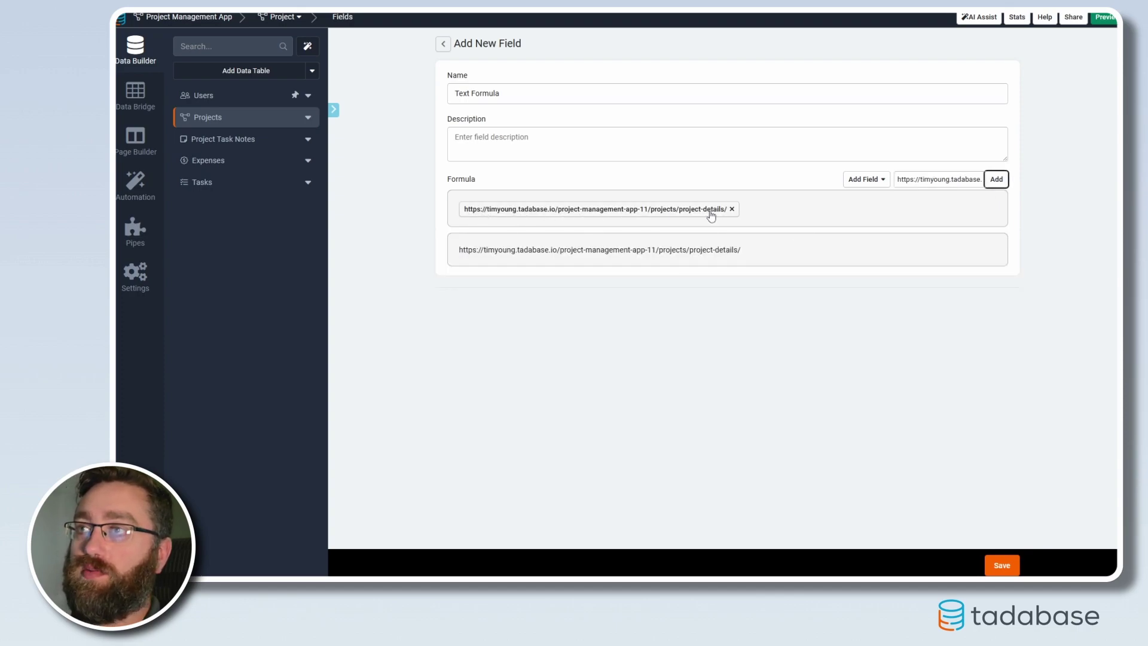
{"action": "left_click", "coordinate": [874, 179]}
{"action": "left_click", "coordinate": [867, 251]}
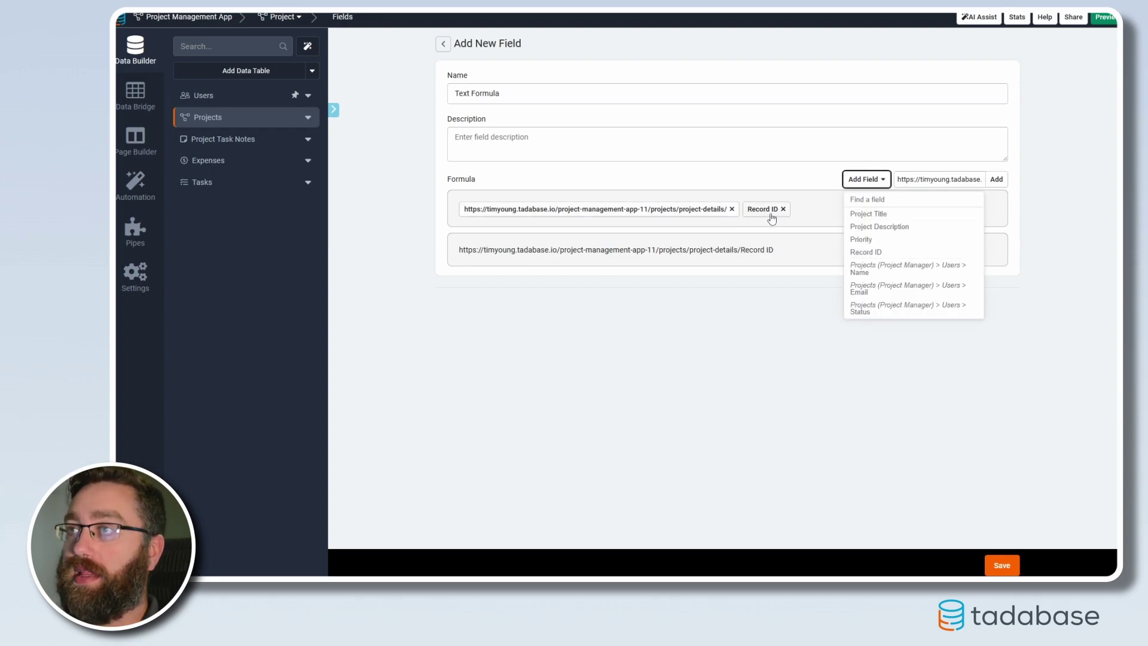
{"action": "left_click", "coordinate": [760, 255]}
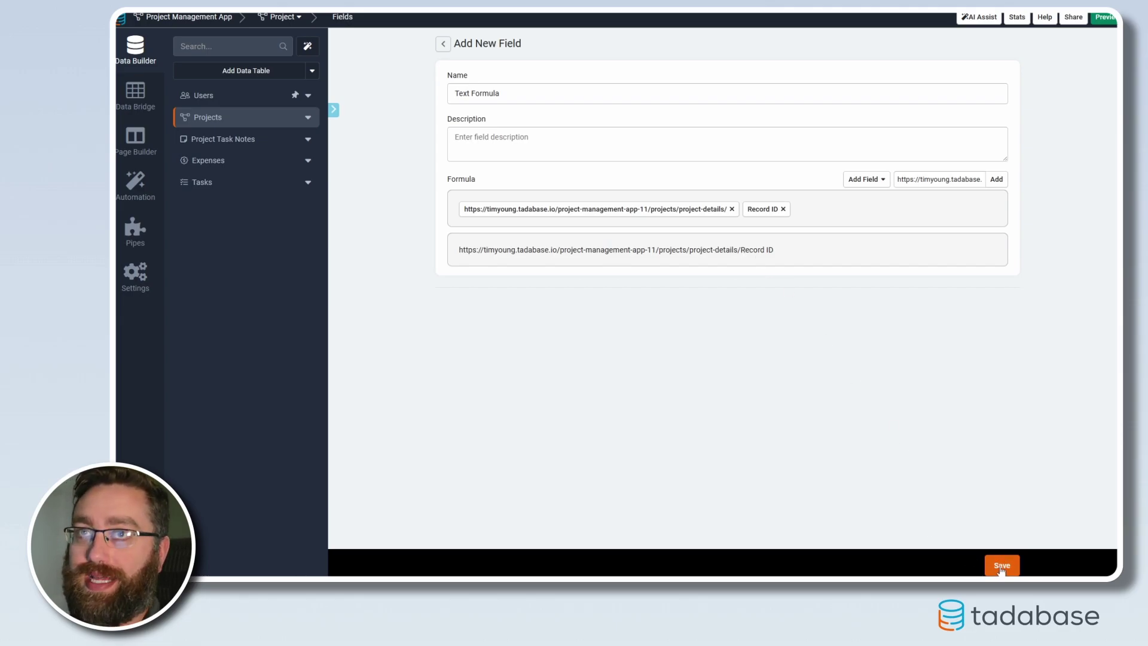
{"action": "left_click", "coordinate": [1002, 564]}
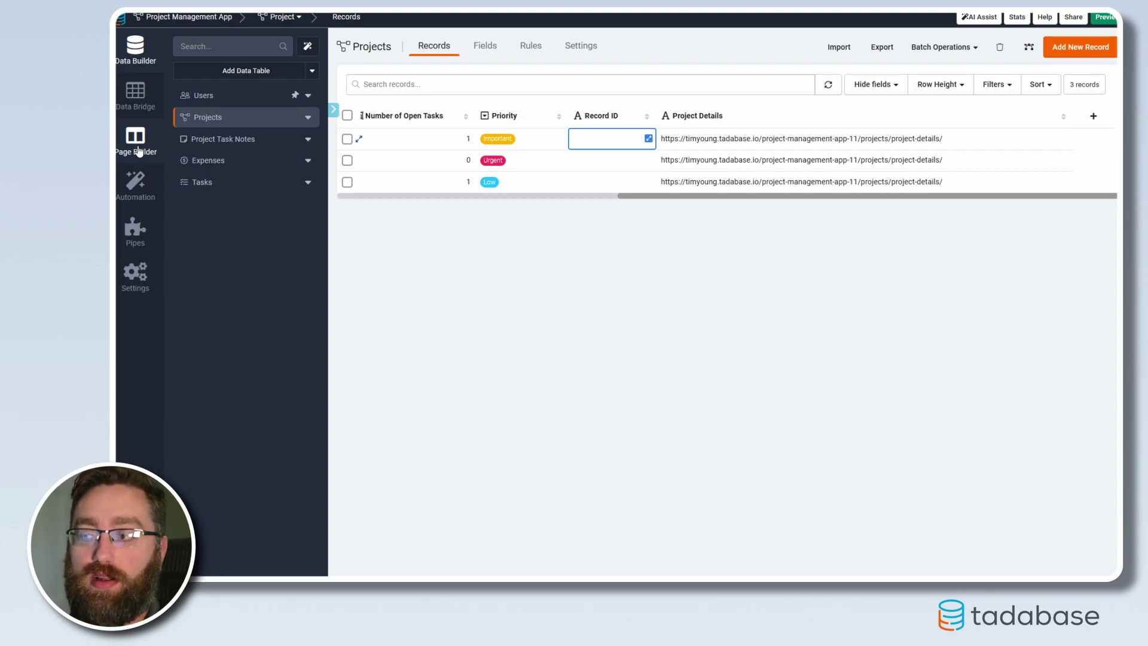
Switch from the Projects records to the table's Rules tab.
{"action": "left_click", "coordinate": [530, 46]}
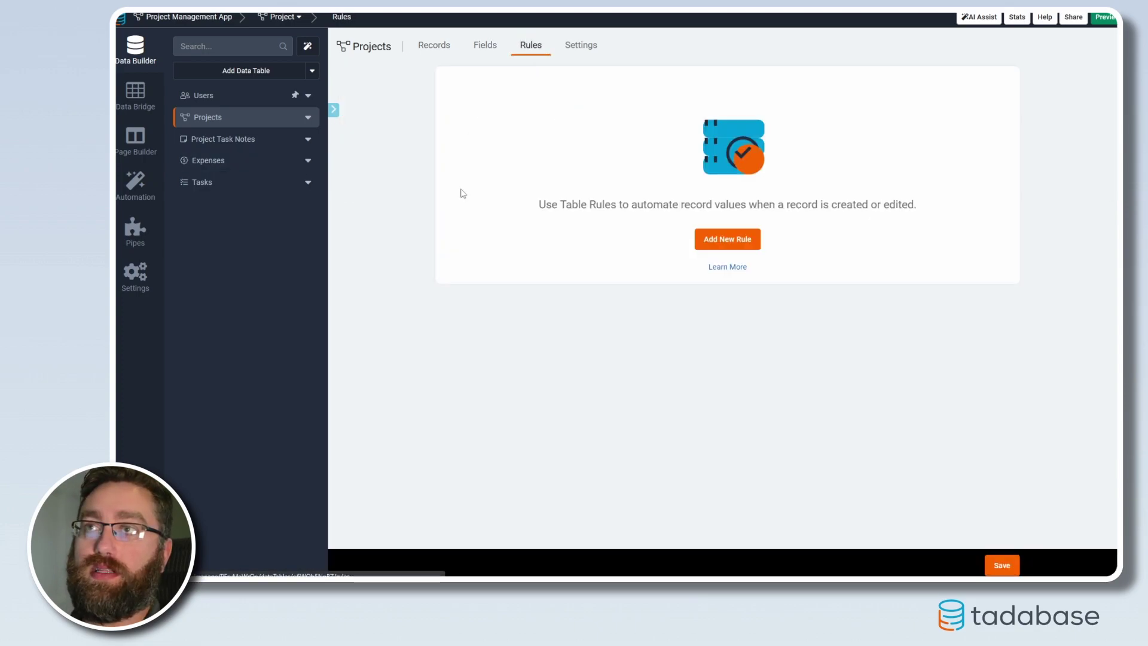
Start a new table rule that runs when a record is created or edited.
{"action": "left_click", "coordinate": [738, 245]}
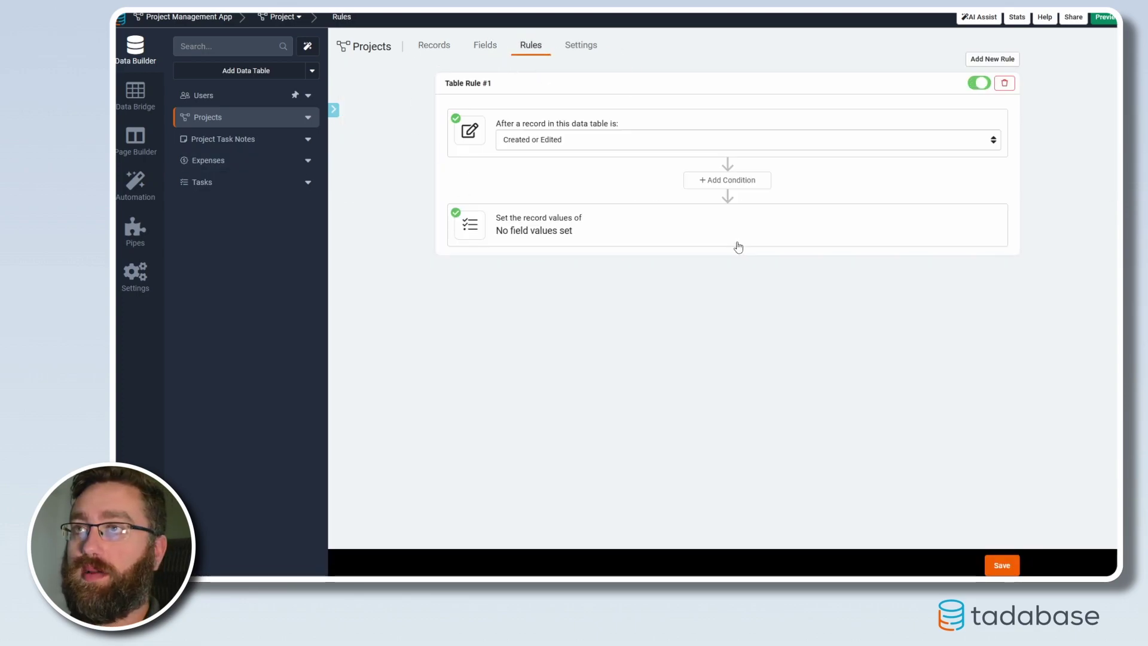
{"action": "left_click", "coordinate": [560, 145]}
{"action": "left_click", "coordinate": [558, 167]}
{"action": "left_click", "coordinate": [542, 143]}
{"action": "left_click", "coordinate": [559, 157]}
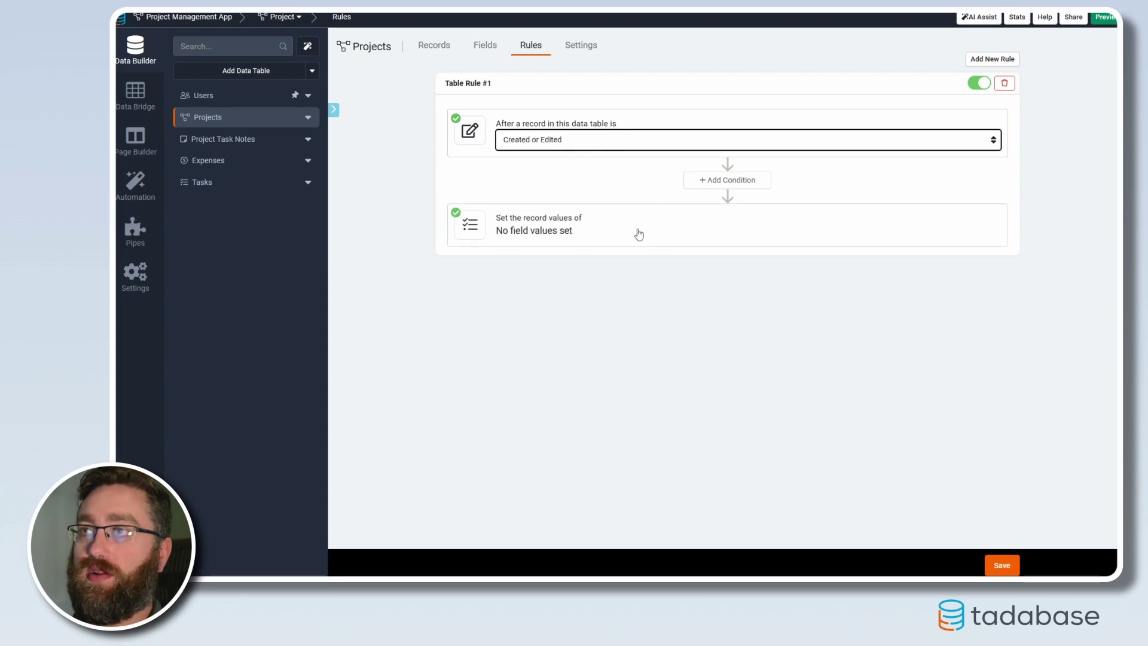
Make the rule set Record ID to the record's own ID and save it.
{"action": "left_click", "coordinate": [577, 238]}
{"action": "left_click", "coordinate": [559, 280]}
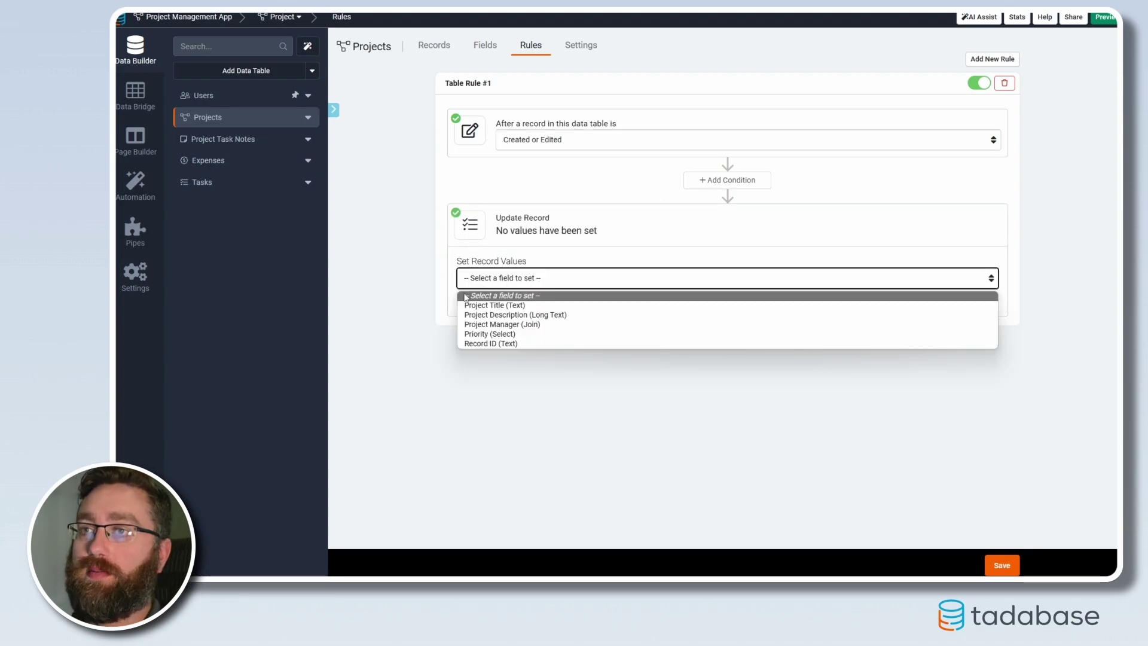
{"action": "left_click", "coordinate": [476, 344]}
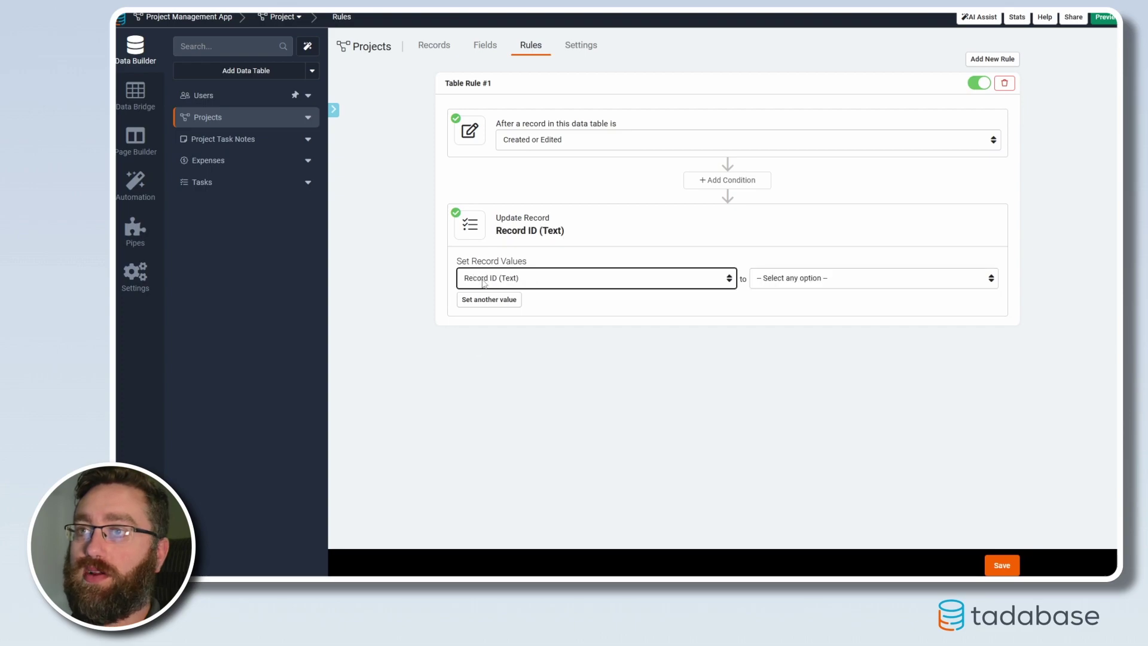
{"action": "left_click", "coordinate": [851, 276]}
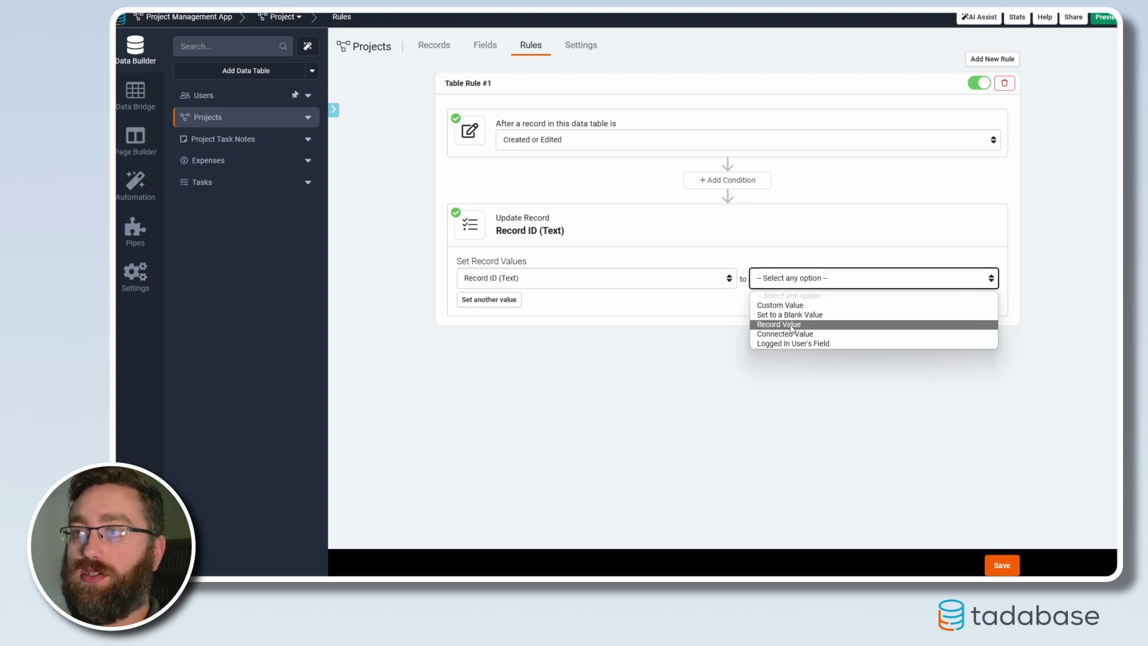
{"action": "left_click", "coordinate": [793, 322]}
{"action": "left_click", "coordinate": [860, 284]}
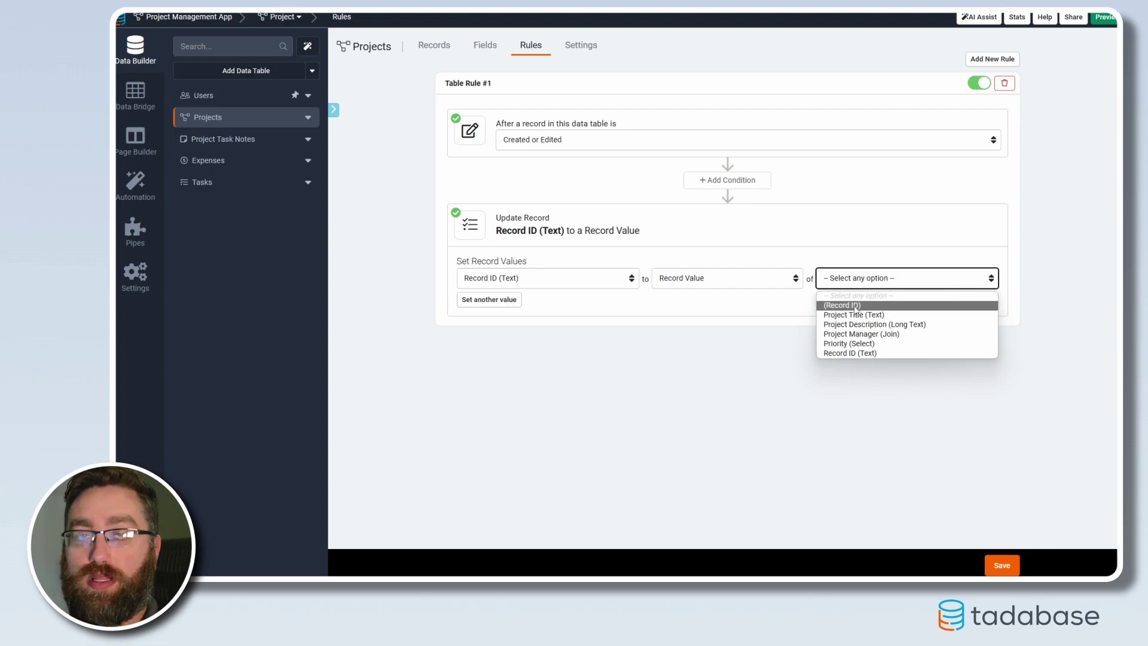
{"action": "left_click", "coordinate": [854, 305]}
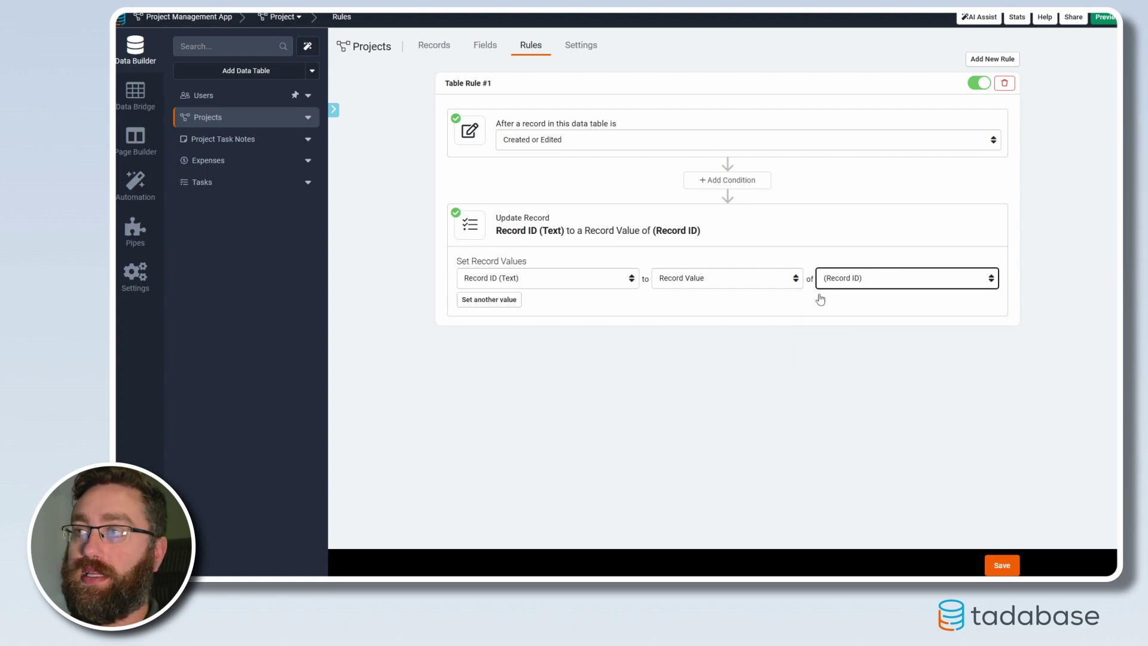
{"action": "left_click", "coordinate": [999, 566]}
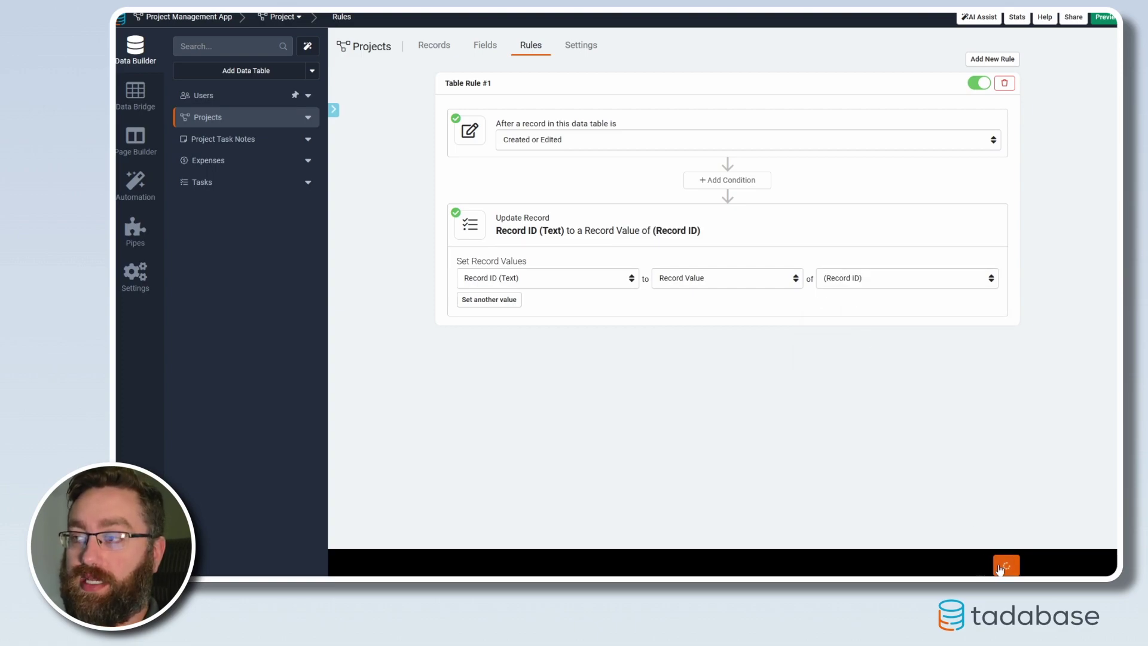
{"action": "left_click", "coordinate": [437, 47]}
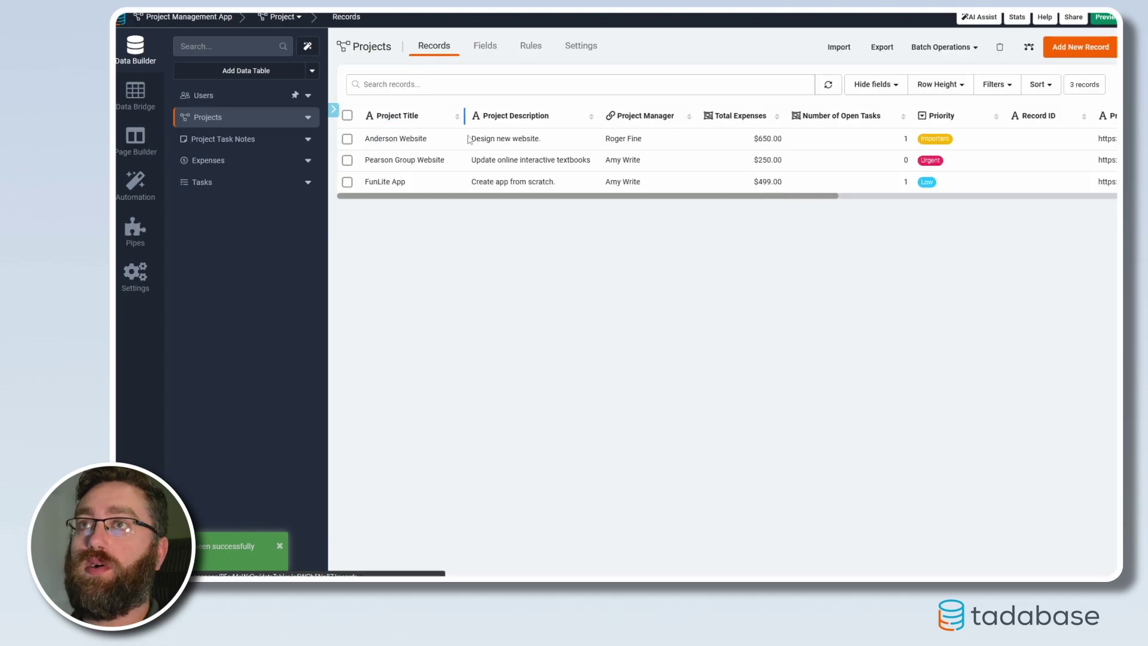
Re-save Anderson Website, Pearson Group Website and FunLite App so their Record IDs fill in.
{"action": "left_click", "coordinate": [1085, 138]}
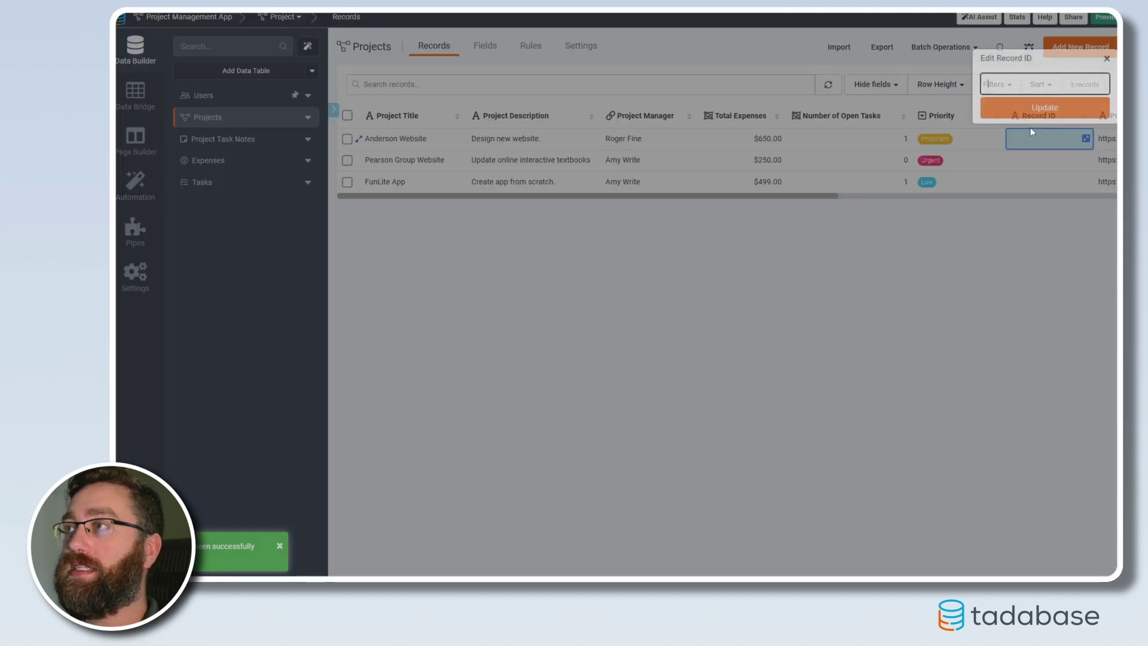
{"action": "left_click", "coordinate": [1045, 106]}
{"action": "left_click", "coordinate": [1085, 160]}
{"action": "left_click", "coordinate": [1044, 128]}
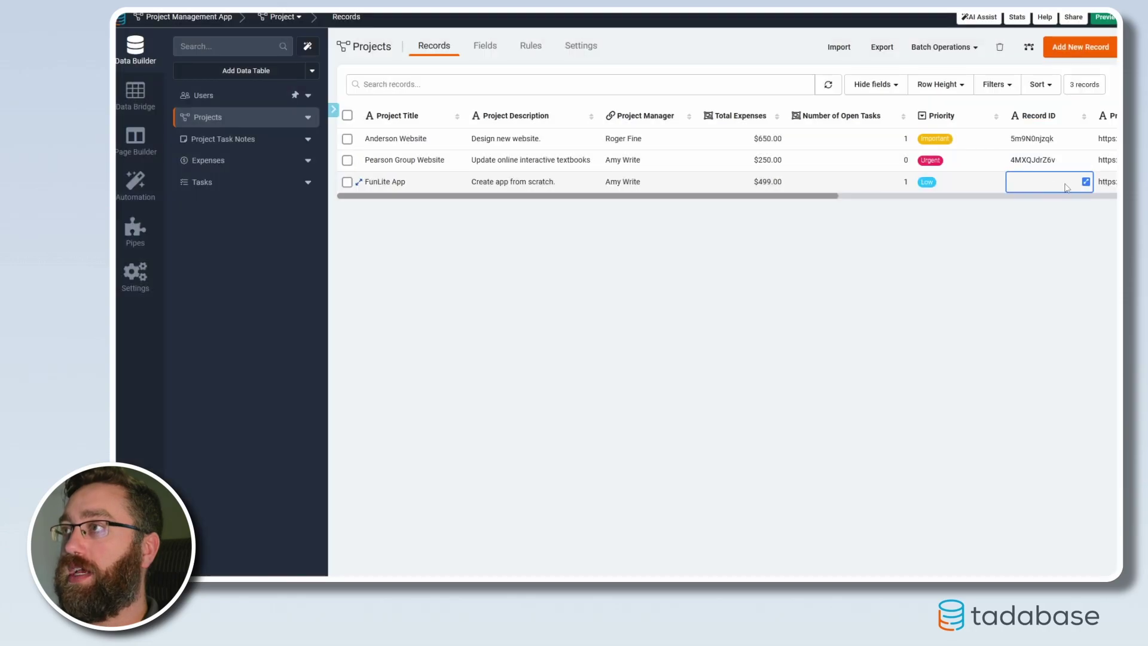
{"action": "left_click", "coordinate": [1085, 181]}
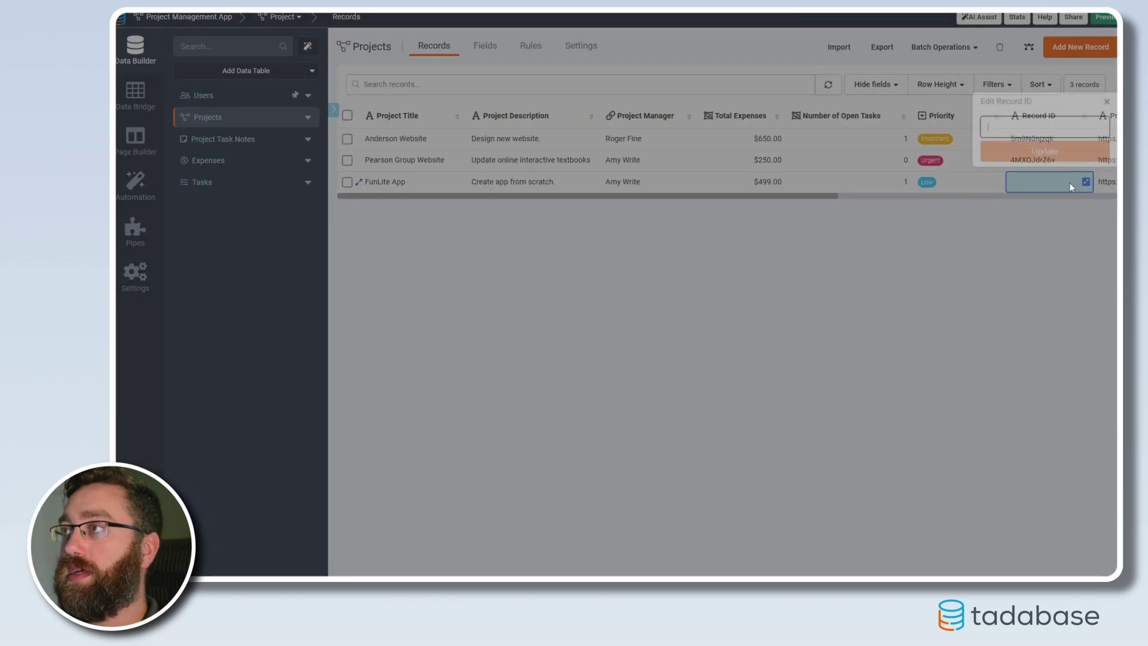
{"action": "left_click", "coordinate": [1045, 150]}
Reload the records and confirm each Project Details link now ends with its record ID.
{"action": "left_click_drag", "start_coordinate": [765, 197], "coordinate": [1076, 200]}
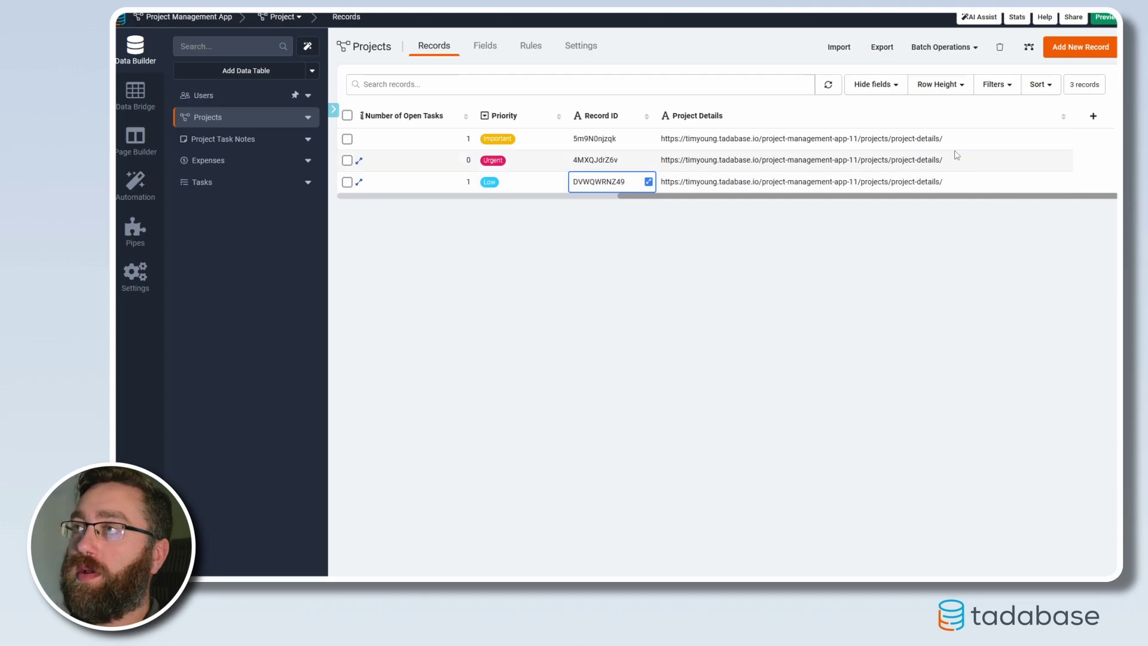
{"action": "left_click", "coordinate": [827, 84]}
{"action": "scroll", "coordinate": [901, 203], "scroll_direction": "right", "scroll_amount": 5}
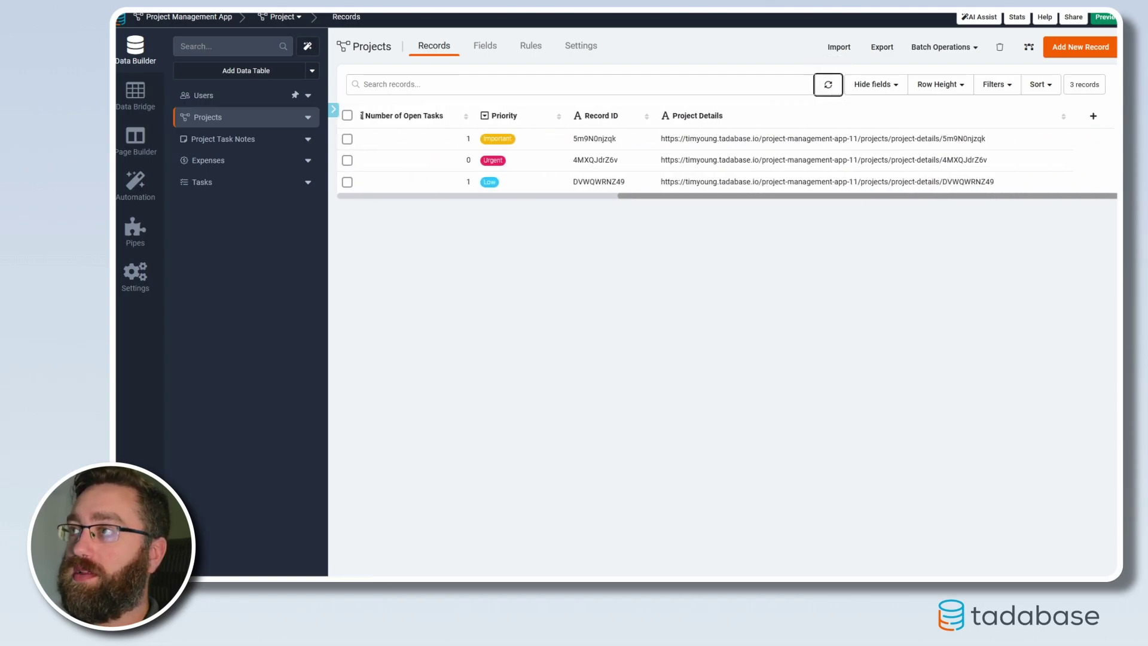
{"action": "left_click", "coordinate": [950, 138]}
{"action": "left_click", "coordinate": [957, 161]}
{"action": "left_click", "coordinate": [964, 181]}
{"action": "left_click", "coordinate": [961, 140]}
{"action": "left_click", "coordinate": [968, 160]}
{"action": "left_click", "coordinate": [998, 181]}
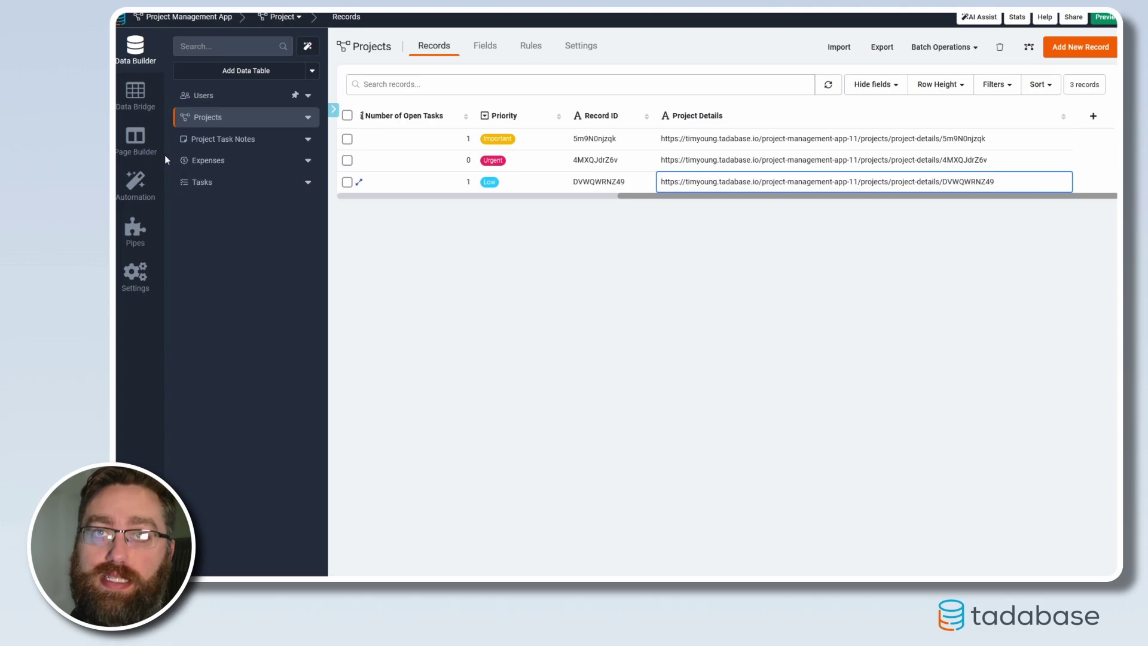
{"action": "left_click", "coordinate": [135, 139]}
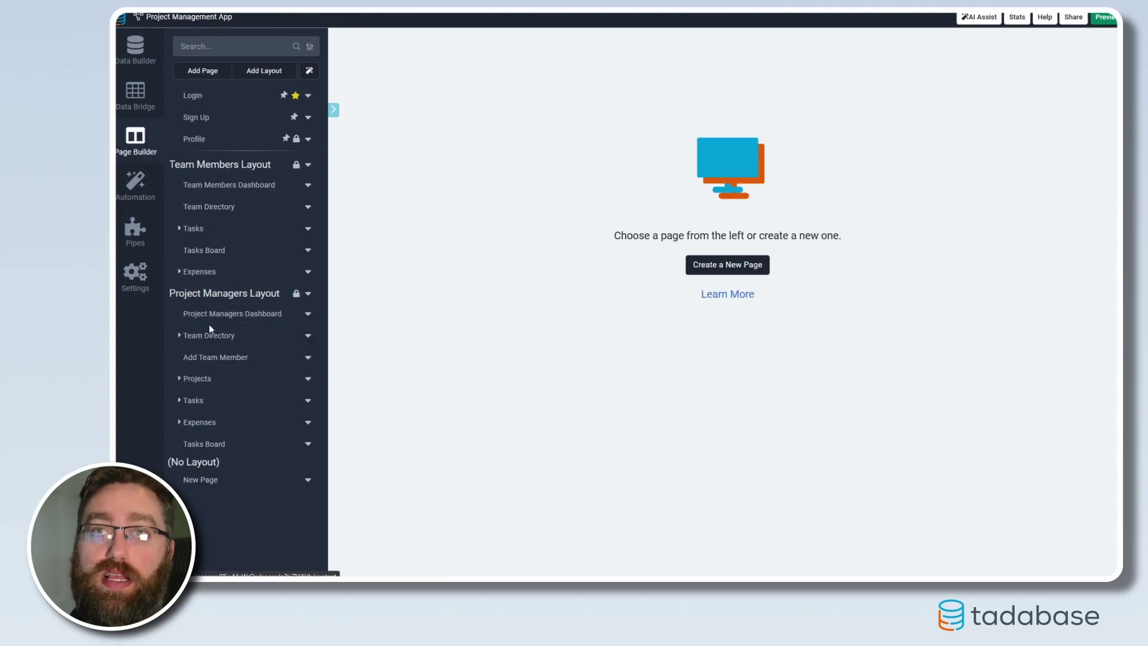
Open the Add Projects page's Project Form settings at its Notifications section.
{"action": "left_click", "coordinate": [190, 382]}
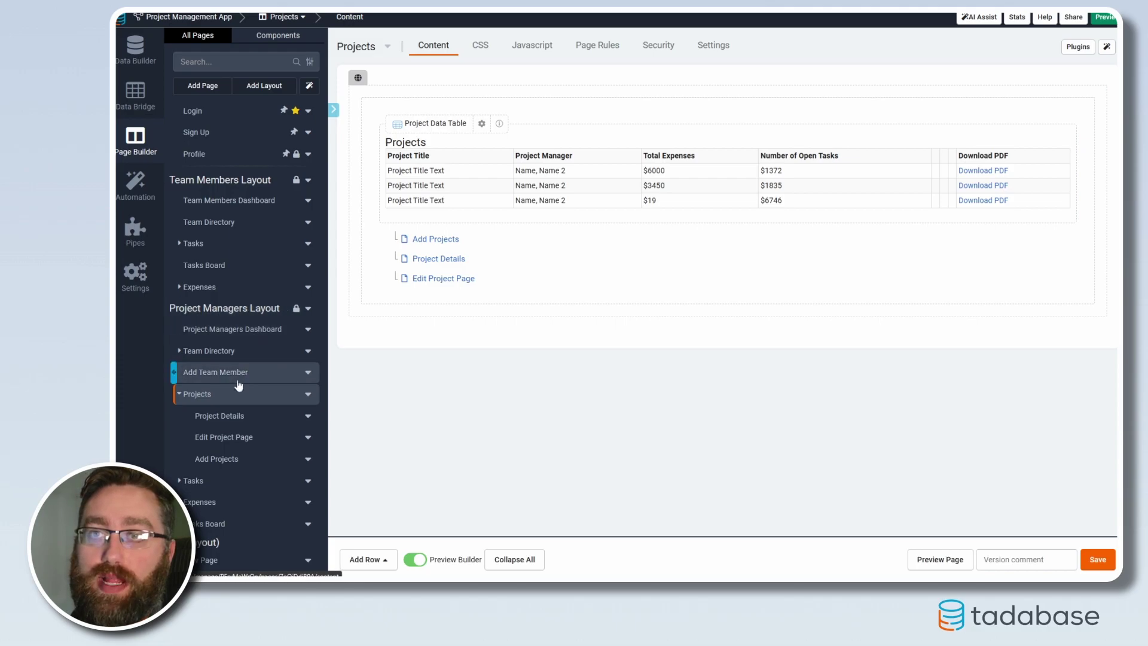
{"action": "left_click", "coordinate": [436, 239]}
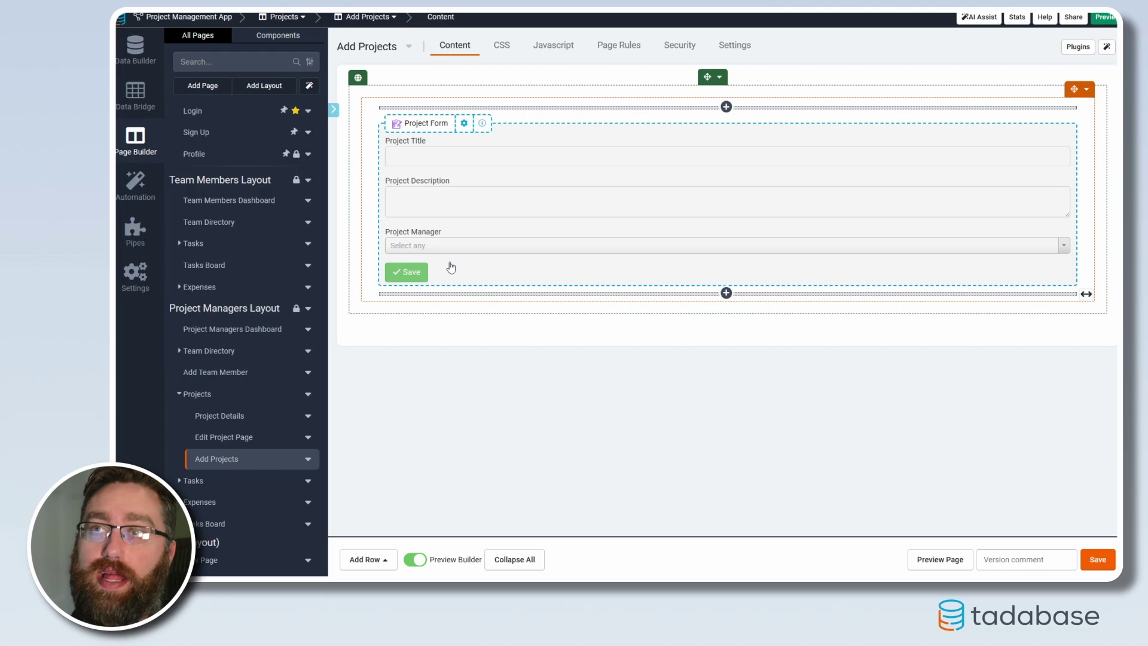
{"action": "left_click", "coordinate": [438, 190]}
{"action": "left_click", "coordinate": [345, 53]}
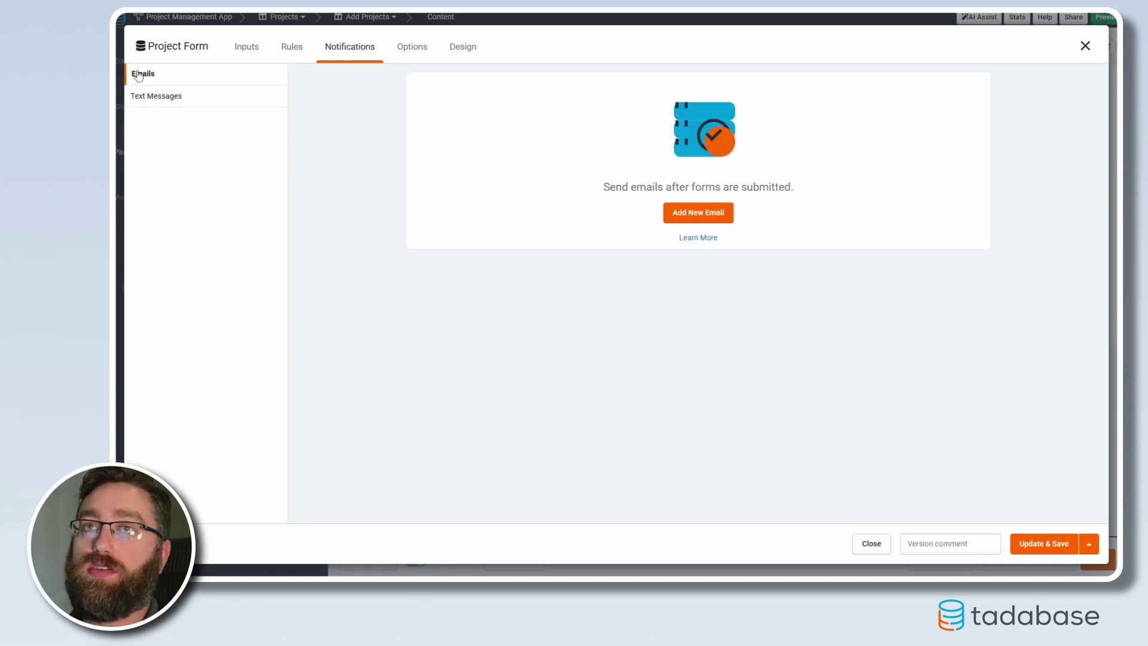
Add a Custom Email notification and enter the recipient's e-mail address.
{"action": "left_click", "coordinate": [679, 213]}
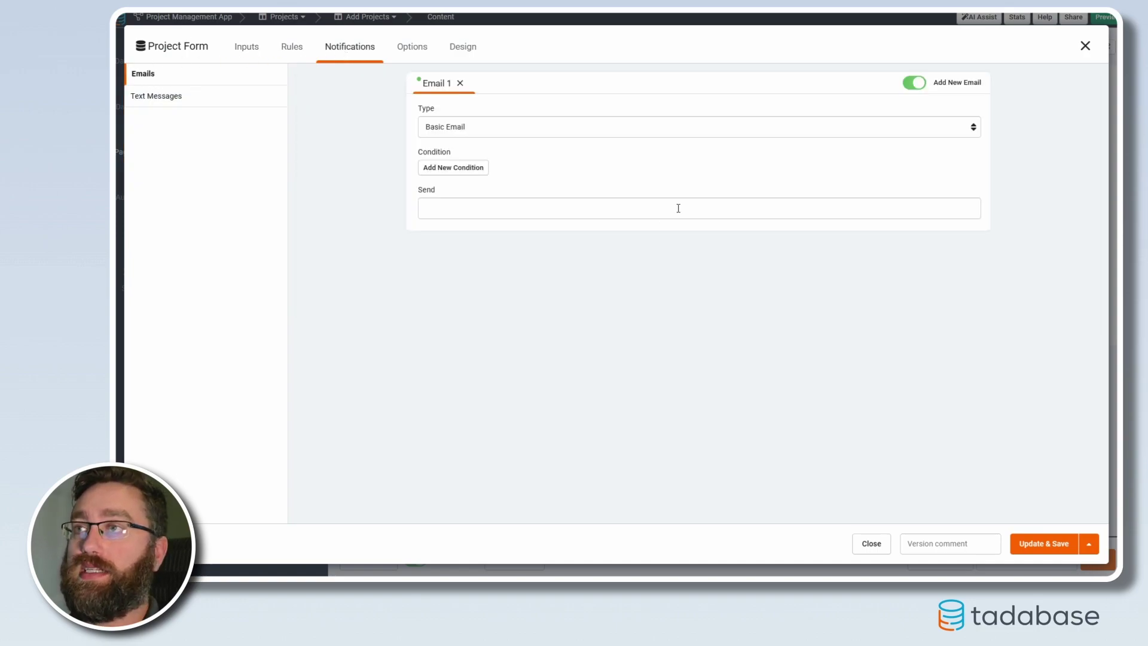
{"action": "left_click", "coordinate": [489, 133]}
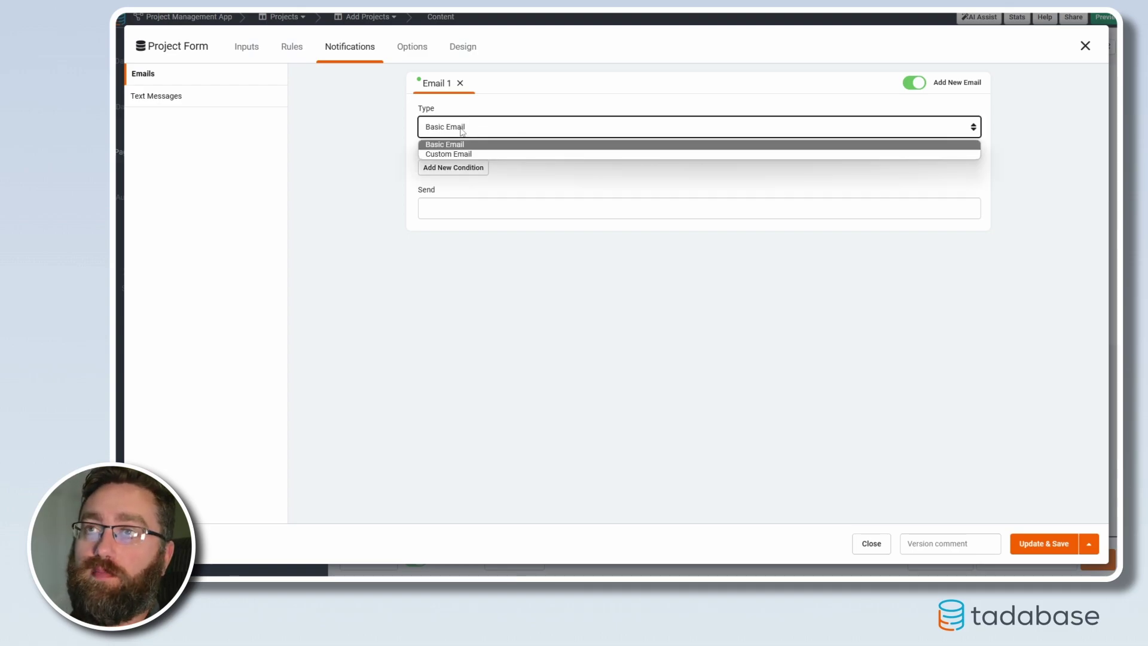
{"action": "left_click", "coordinate": [457, 154]}
{"action": "left_click", "coordinate": [598, 210]}
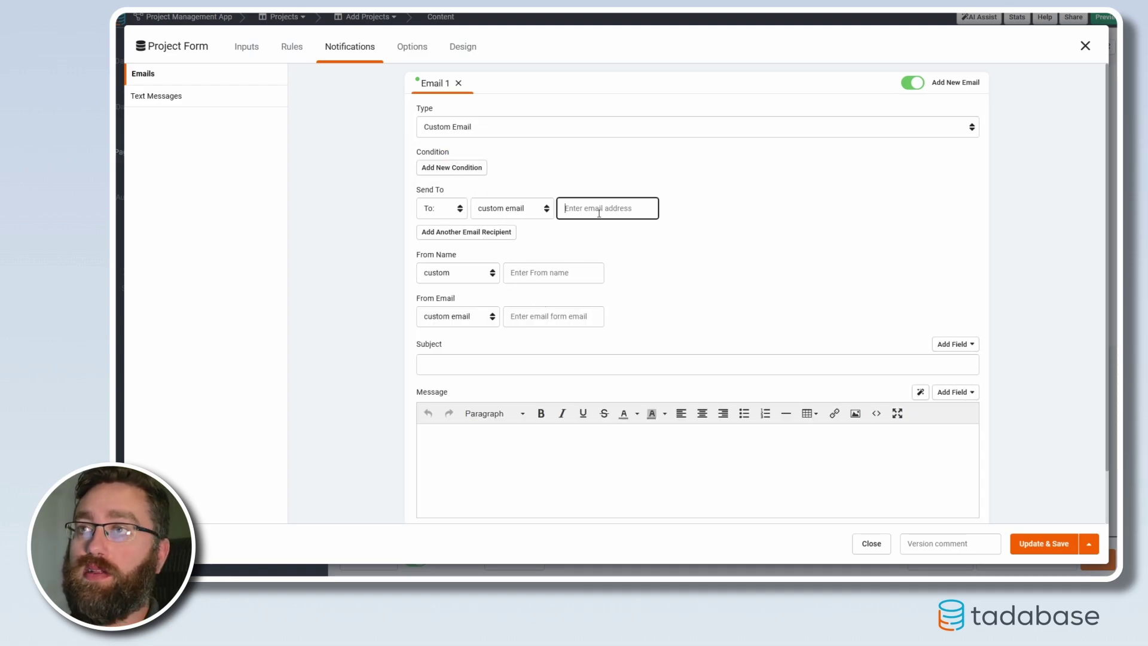
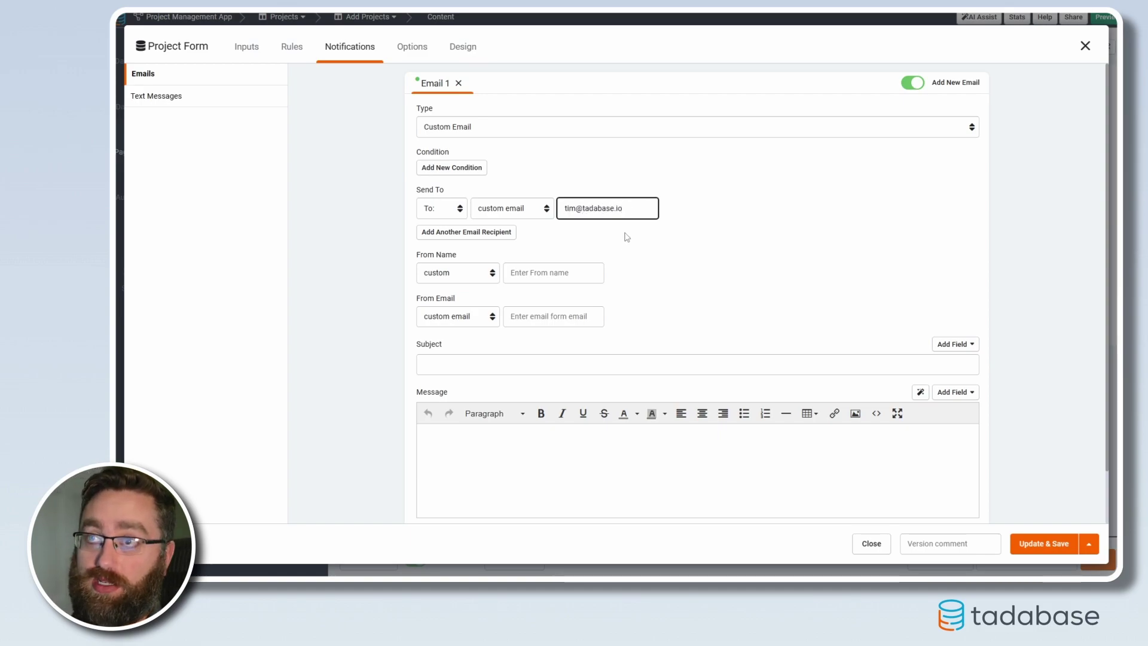
Paste the prepared subject line and HTML message body through the source editor.
{"action": "scroll", "coordinate": [562, 305], "scroll_direction": "down", "scroll_amount": 1}
{"action": "left_click", "coordinate": [507, 310]}
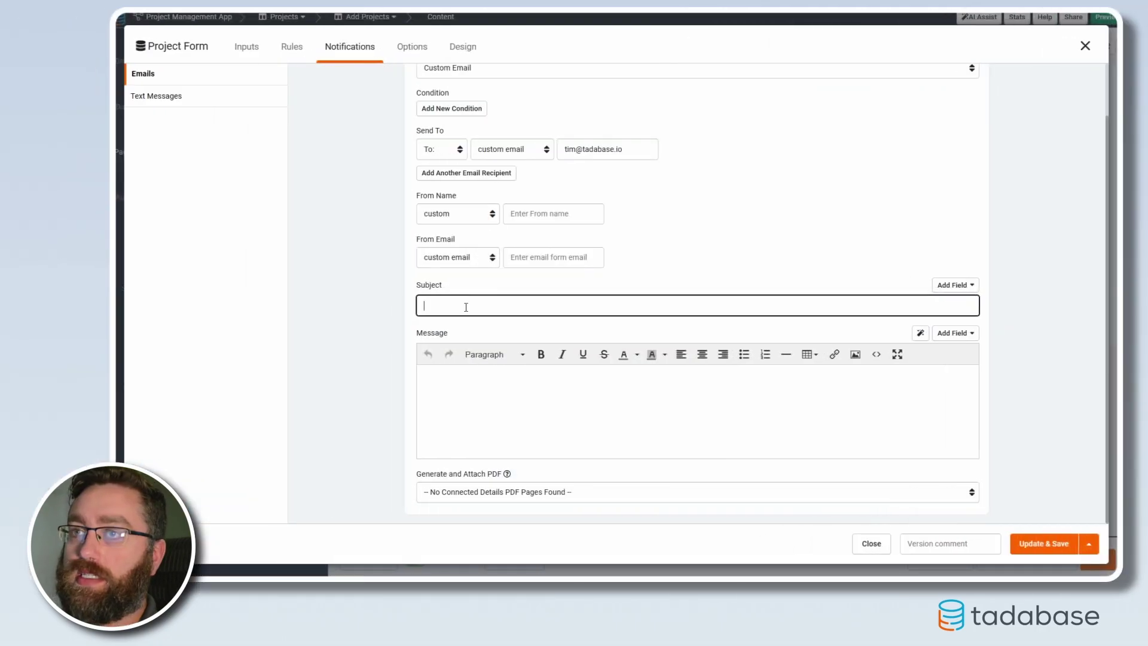
{"action": "type", "text": "New Project Submission - Action Required"}
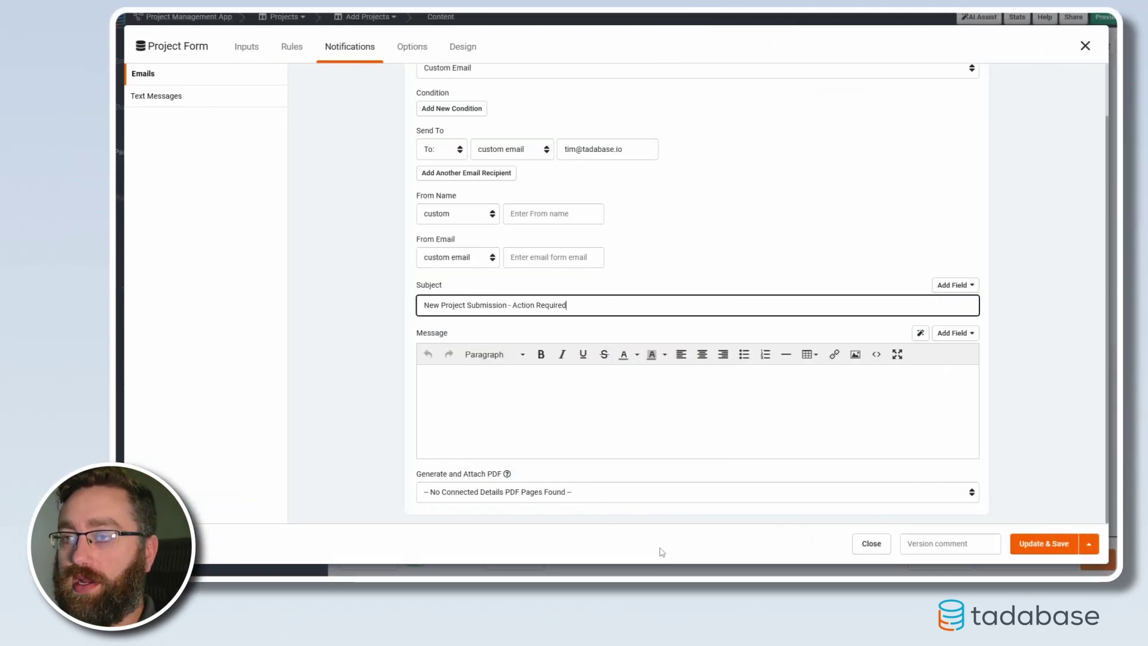
{"action": "left_click", "coordinate": [473, 411]}
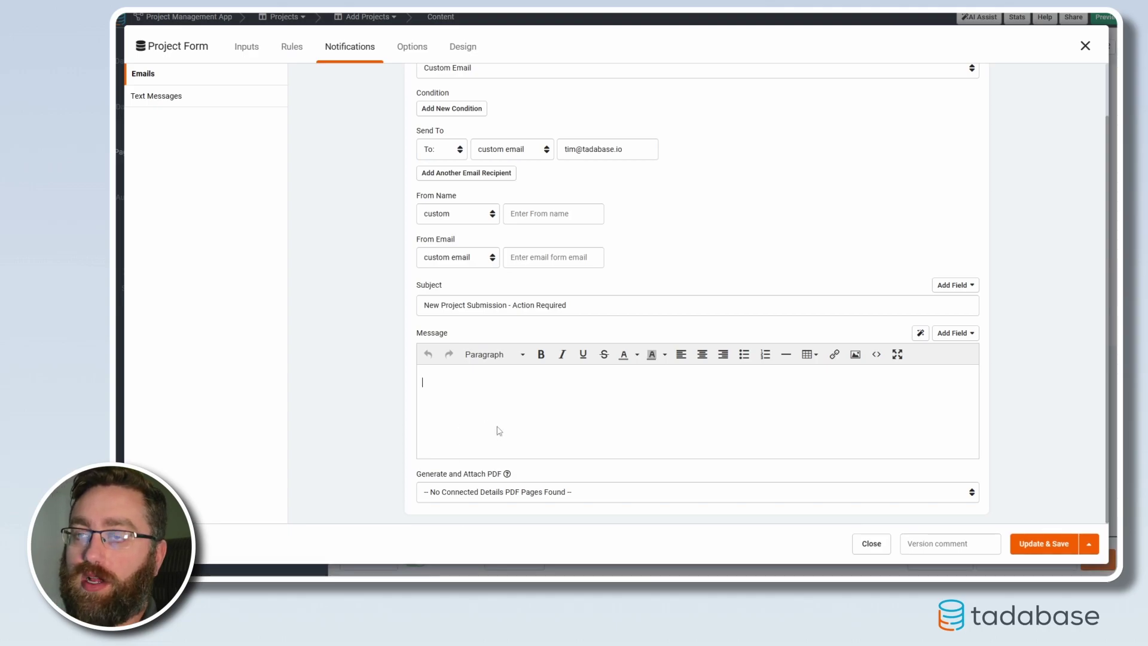
{"action": "left_click", "coordinate": [877, 355]}
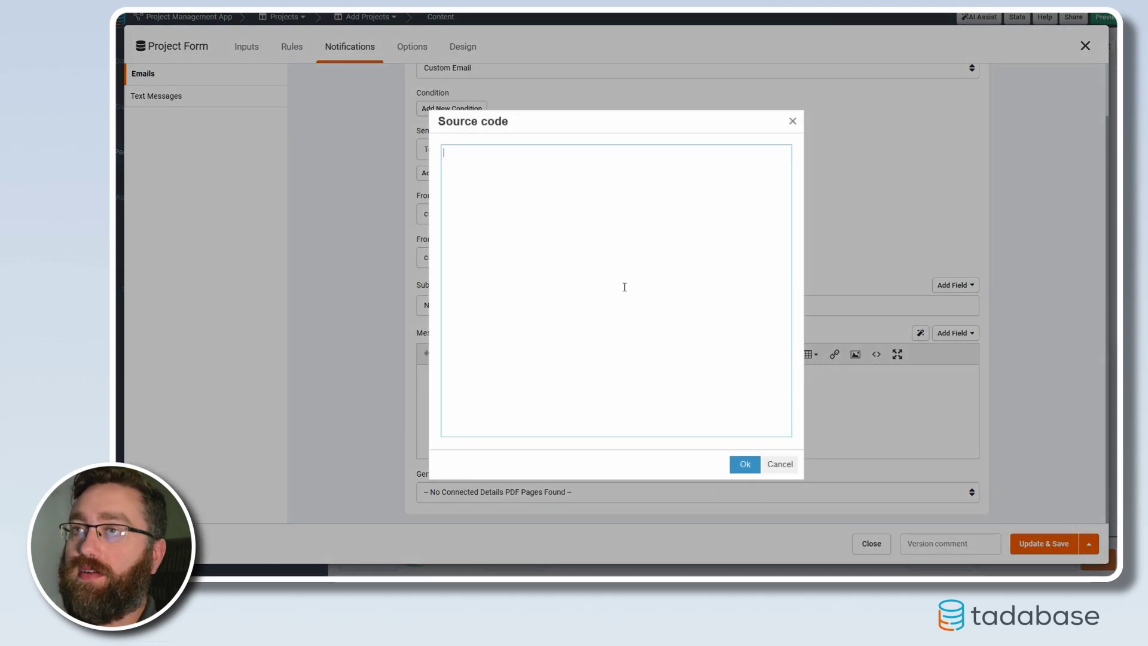
{"action": "key", "text": "ctrl+v"}
{"action": "left_click", "coordinate": [744, 463]}
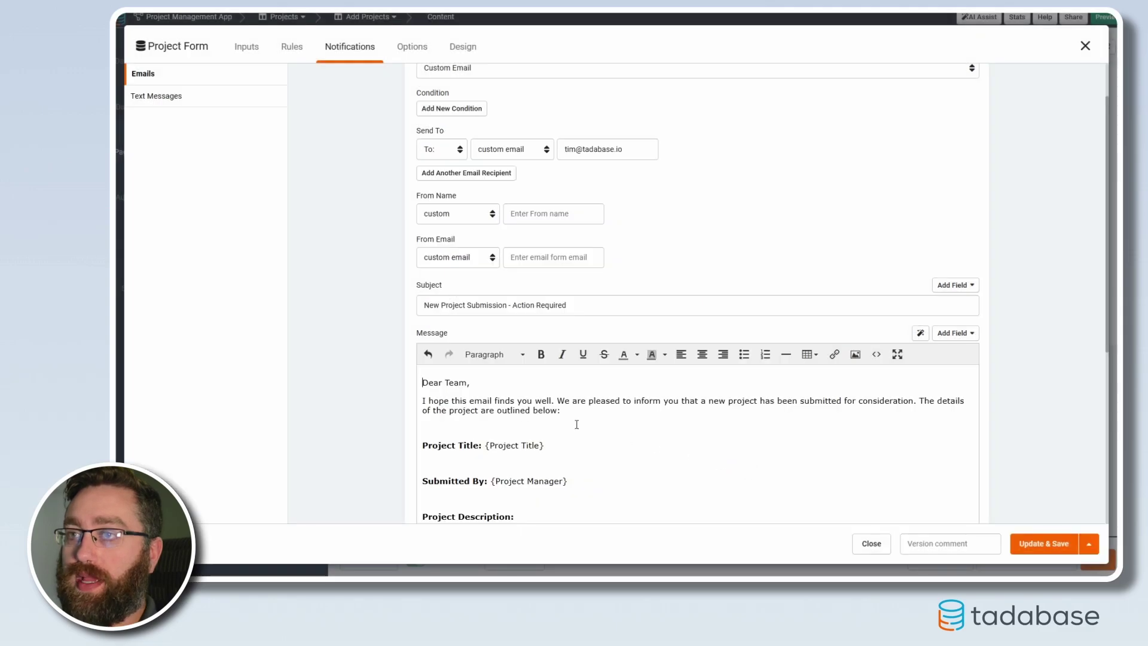
Inspect the {Project Title} placeholder in the message alongside the list of insertable fields.
{"action": "scroll", "coordinate": [538, 428], "scroll_direction": "down", "scroll_amount": 3}
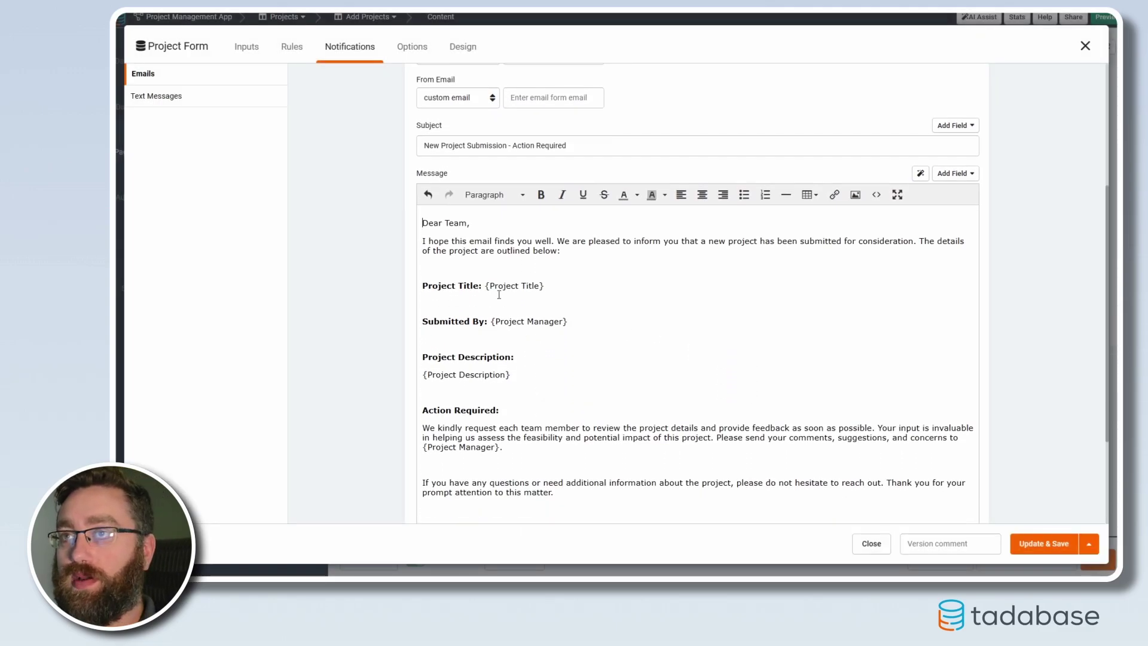
{"action": "left_click_drag", "start_coordinate": [422, 222], "coordinate": [569, 250]}
{"action": "left_click", "coordinate": [614, 294]}
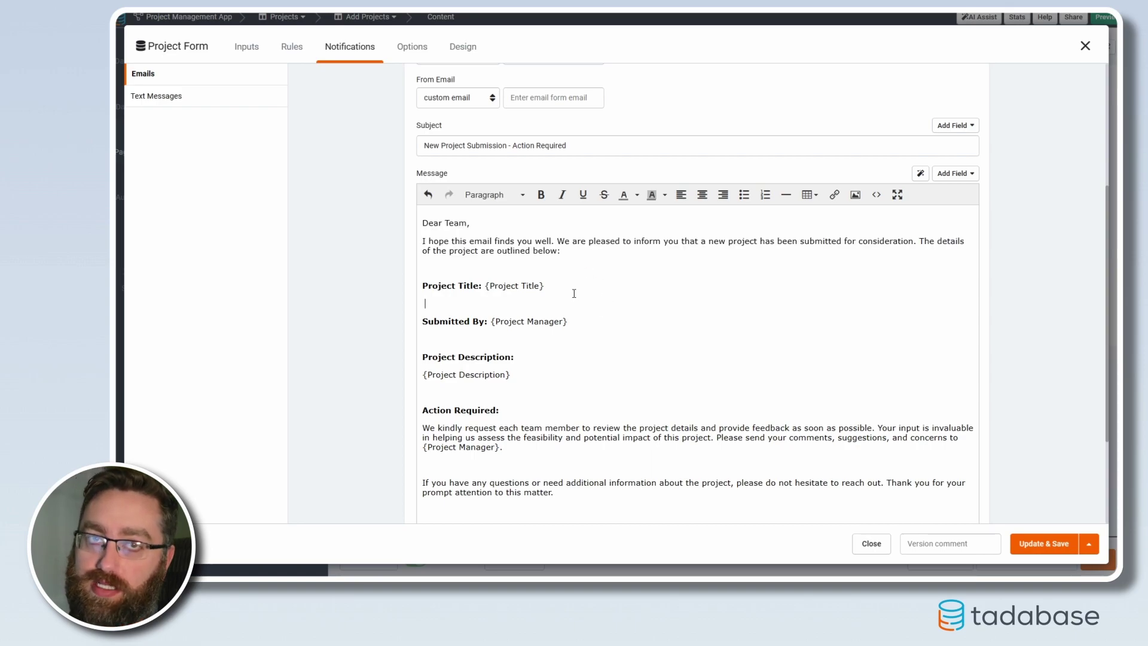
{"action": "left_click_drag", "start_coordinate": [548, 289], "coordinate": [483, 286]}
{"action": "left_click", "coordinate": [559, 303]}
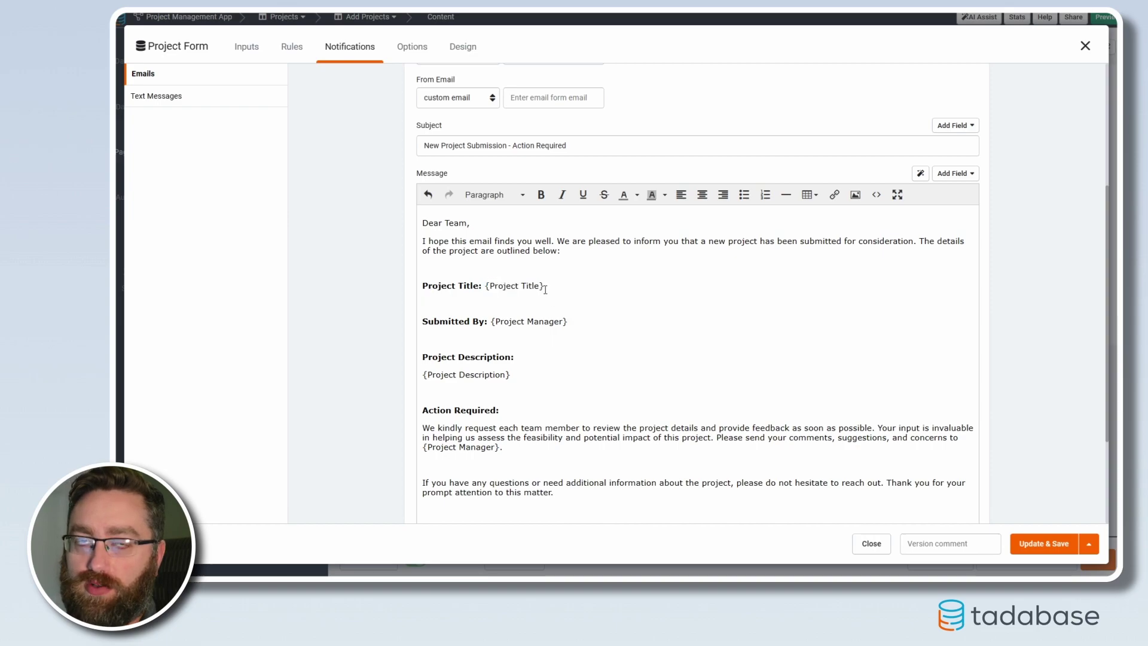
{"action": "left_click", "coordinate": [547, 287]}
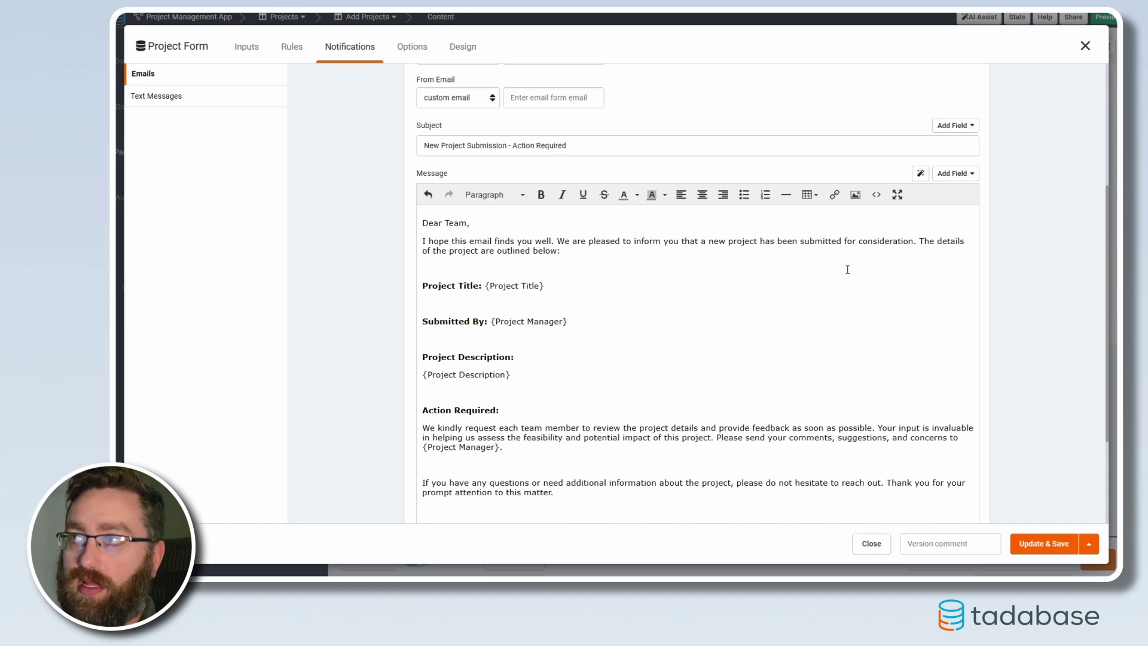
{"action": "left_click", "coordinate": [957, 174]}
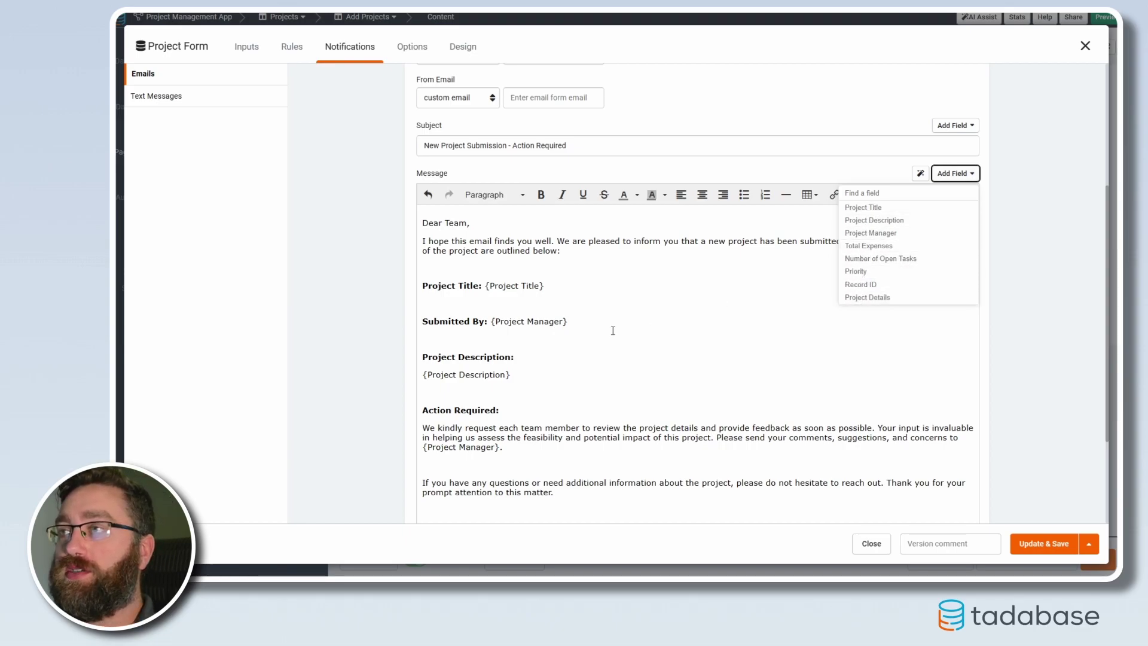
{"action": "left_click", "coordinate": [559, 282]}
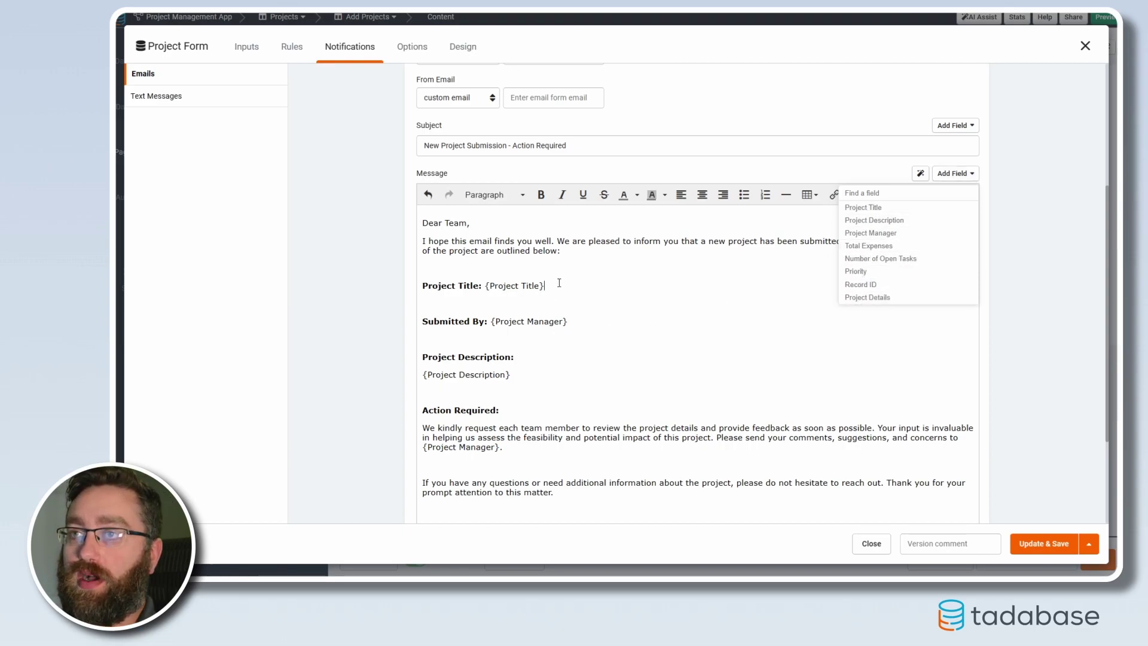
{"action": "left_click", "coordinate": [956, 173]}
Highlight the {Project Title}, {Project Description} and {Project Manager} placeholders in the message.
{"action": "left_click_drag", "start_coordinate": [491, 286], "coordinate": [540, 287]}
{"action": "left_click", "coordinate": [556, 293]}
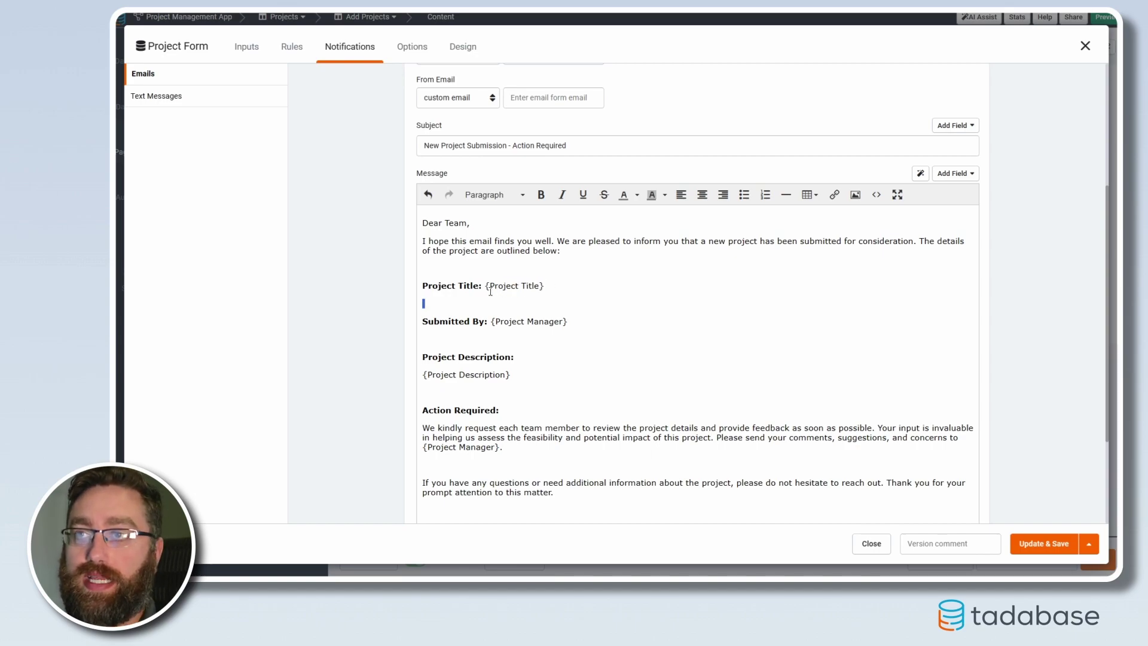
{"action": "left_click_drag", "start_coordinate": [545, 285], "coordinate": [488, 289]}
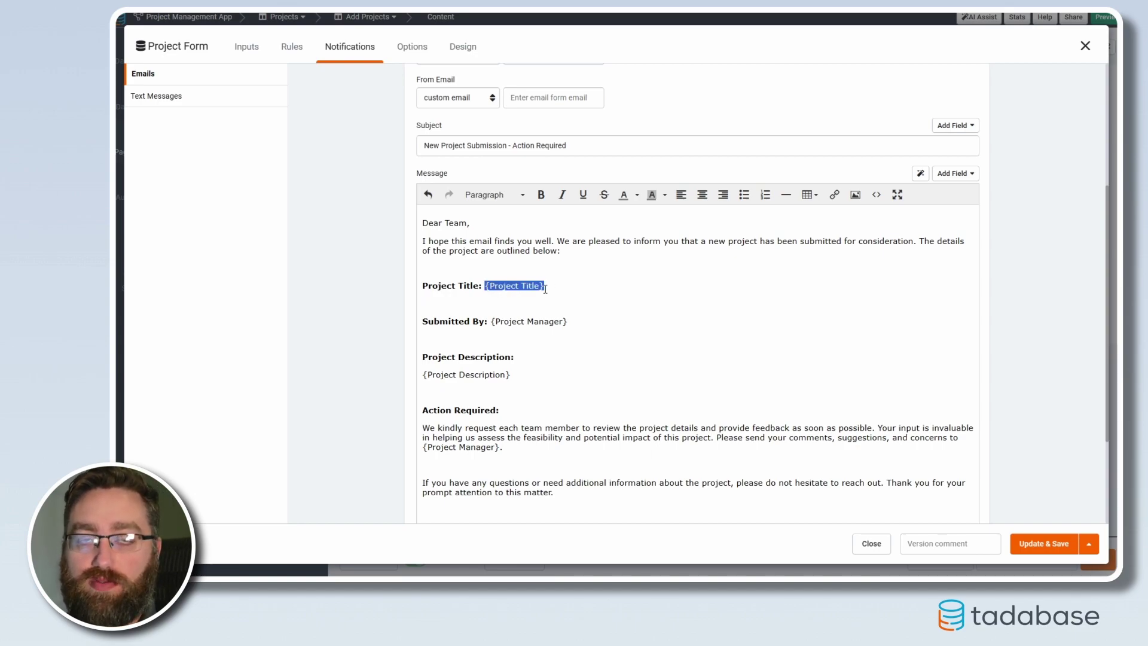
{"action": "left_click_drag", "start_coordinate": [493, 287], "coordinate": [540, 285]}
{"action": "left_click_drag", "start_coordinate": [575, 321], "coordinate": [491, 322]}
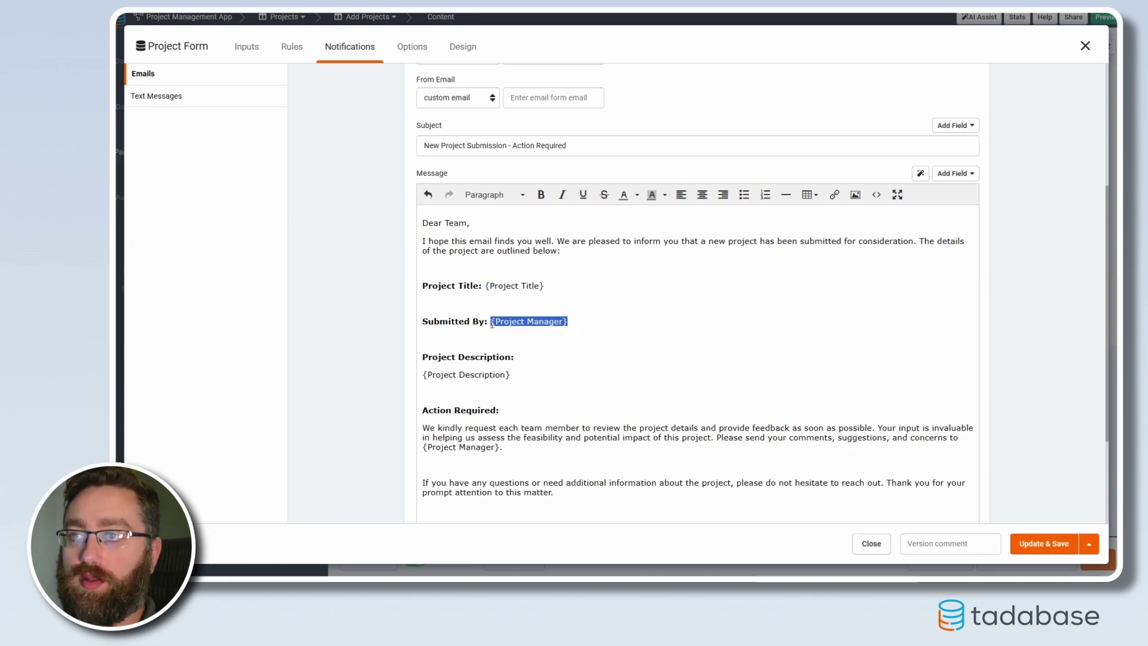
{"action": "scroll", "coordinate": [517, 268], "scroll_direction": "down", "scroll_amount": 2}
{"action": "triple_click", "coordinate": [424, 270]}
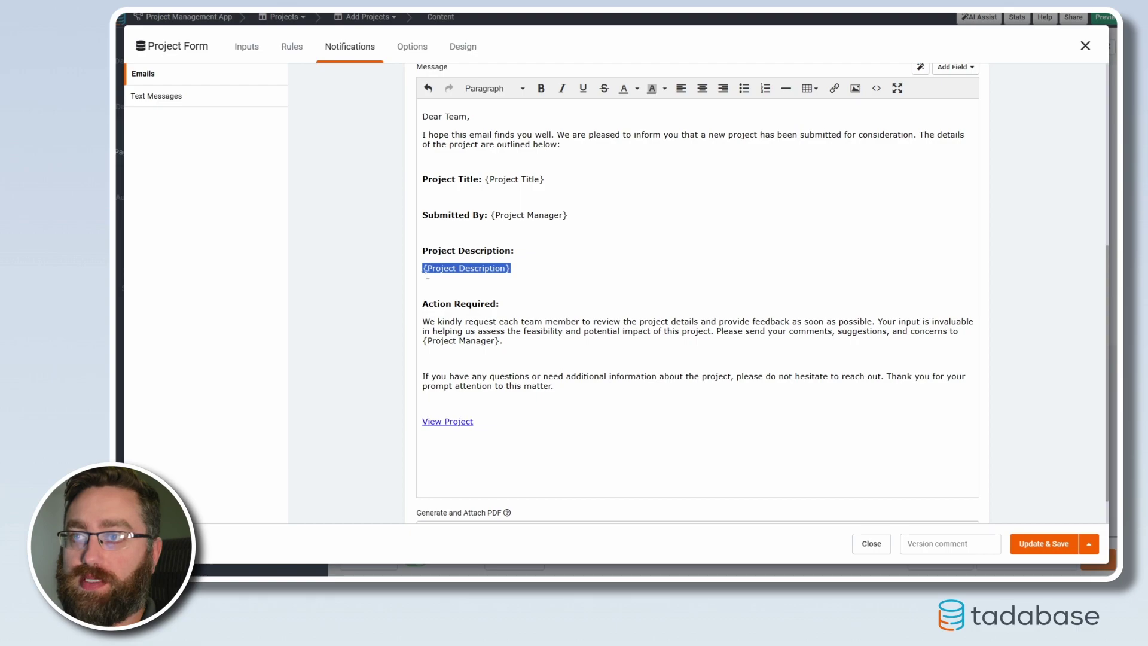
{"action": "left_click_drag", "start_coordinate": [500, 341], "coordinate": [422, 342]}
{"action": "left_click", "coordinate": [531, 355]}
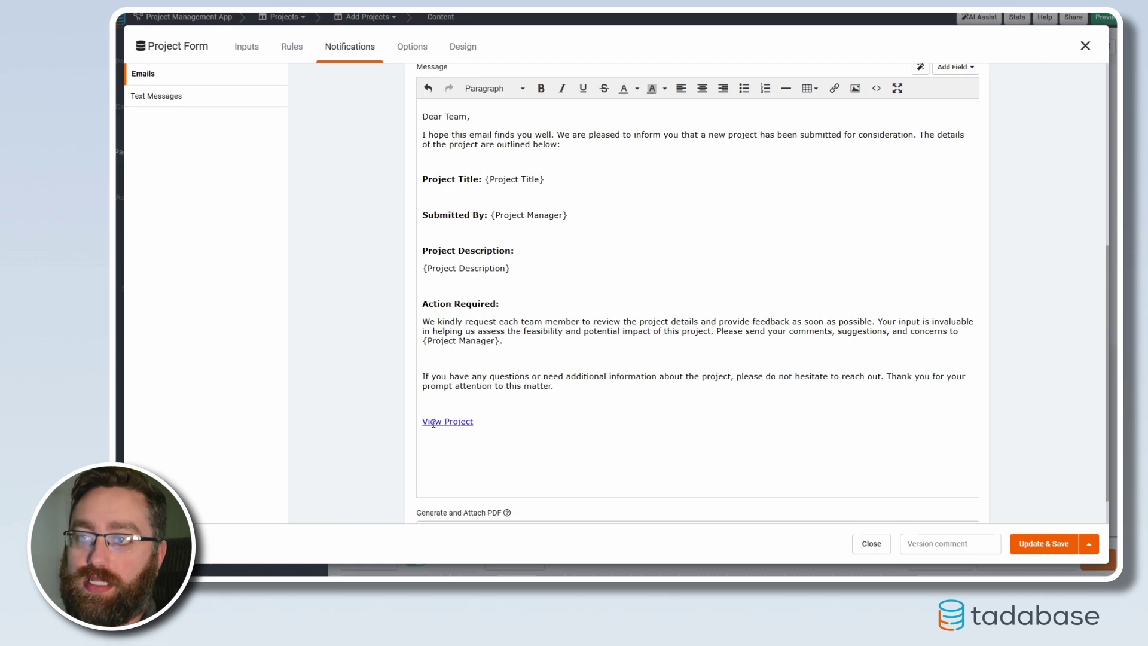
Add an empty line below the View Project link and begin inserting a new link.
{"action": "left_click", "coordinate": [441, 422]}
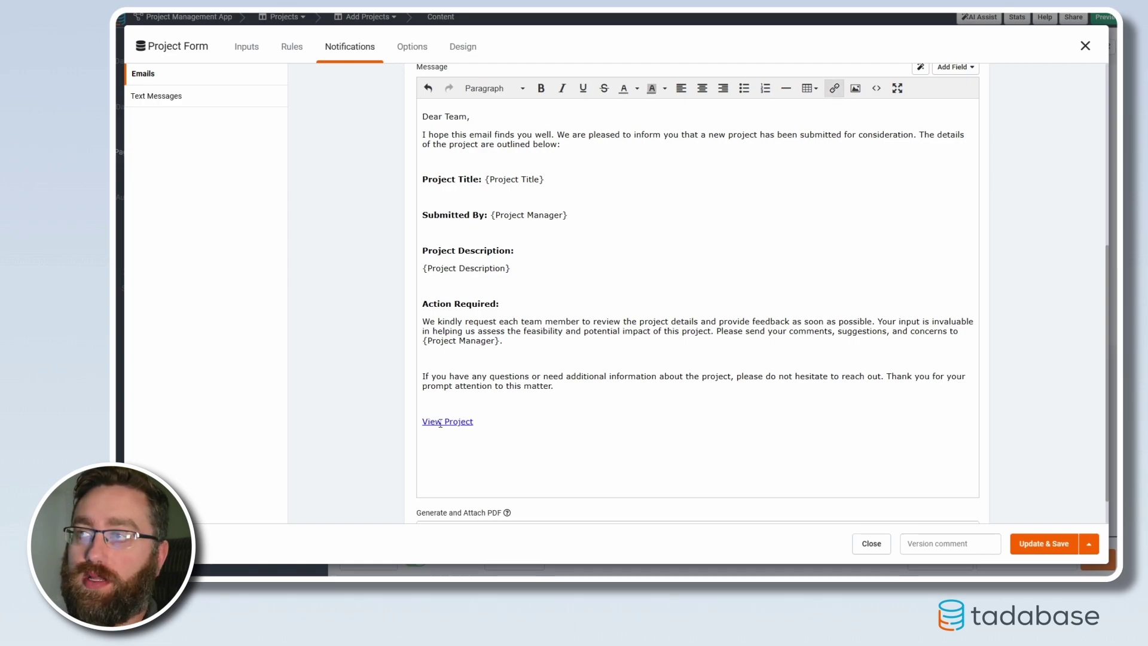
{"action": "left_click", "coordinate": [484, 423]}
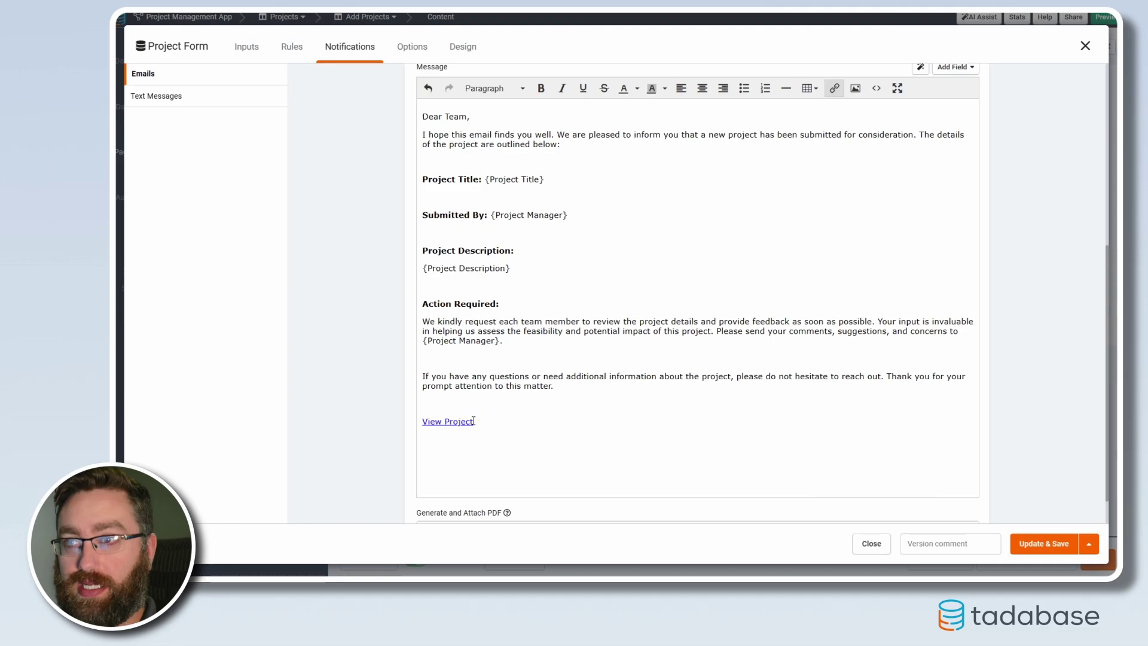
{"action": "key", "text": "Return"}
{"action": "key", "text": "Return"}
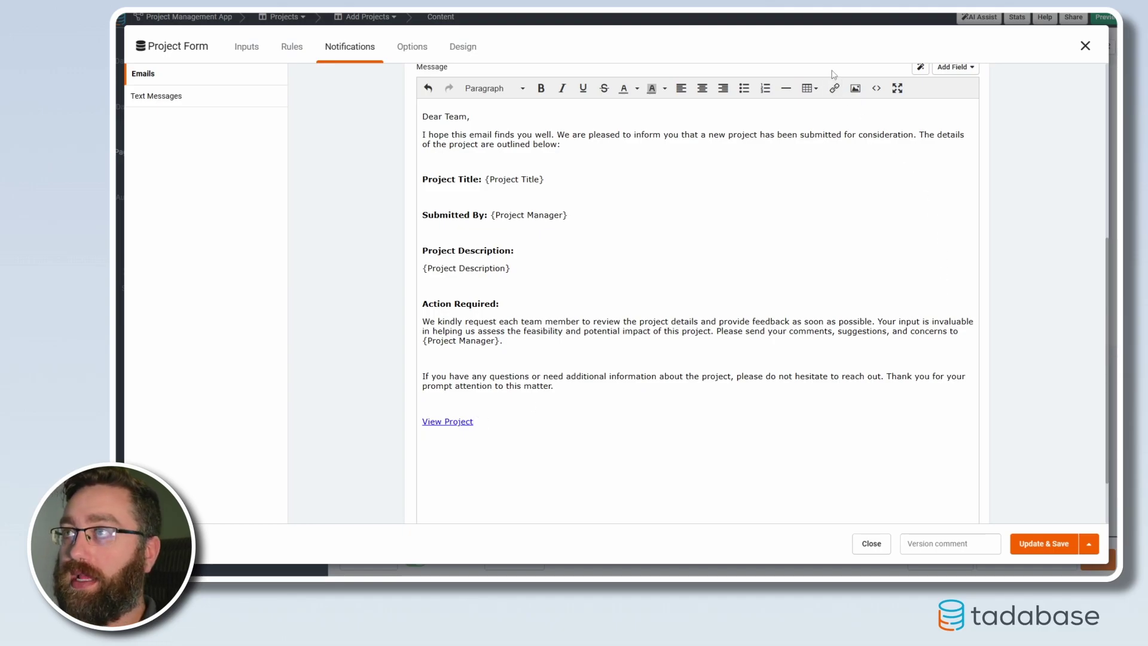
{"action": "left_click", "coordinate": [835, 89]}
Enter {Project Details} as the link URL and 'View Proj' as its display text.
{"action": "left_click", "coordinate": [586, 258]}
{"action": "left_click", "coordinate": [533, 269]}
{"action": "left_click", "coordinate": [573, 257]}
{"action": "type", "text": "{"}
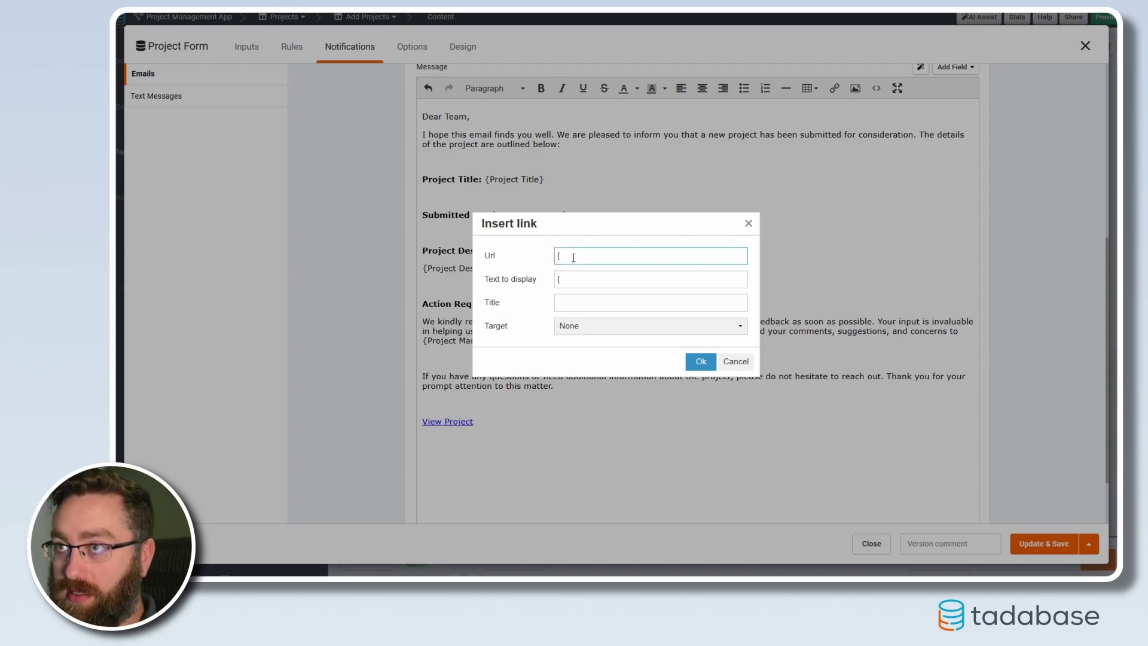
{"action": "type", "text": "Project Details"}
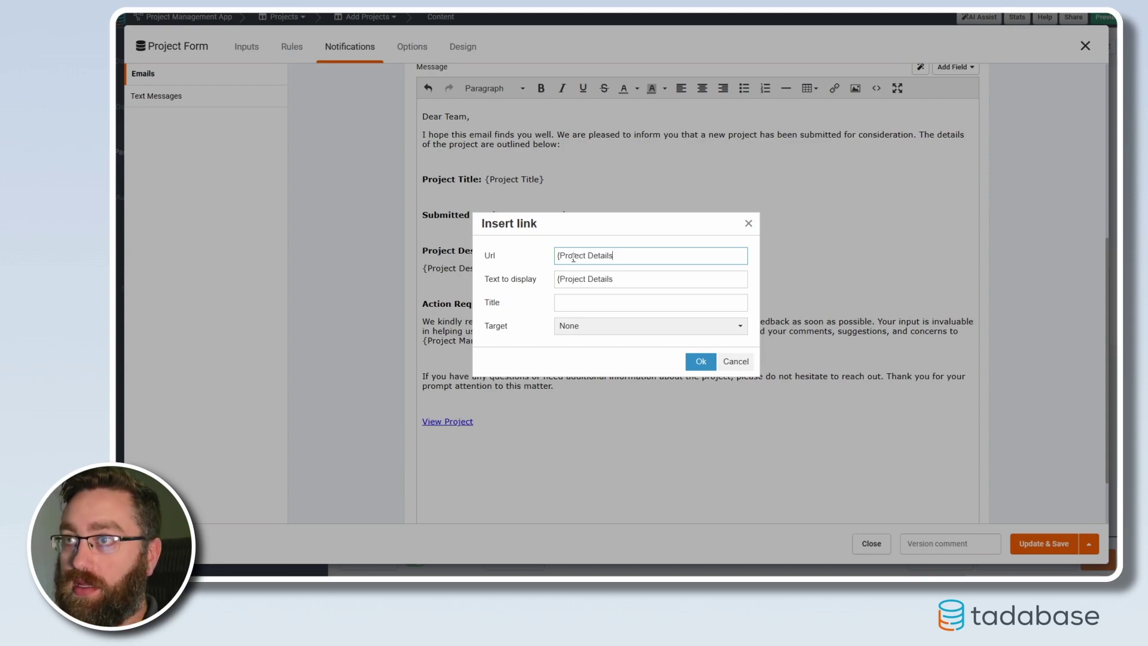
{"action": "type", "text": "}"}
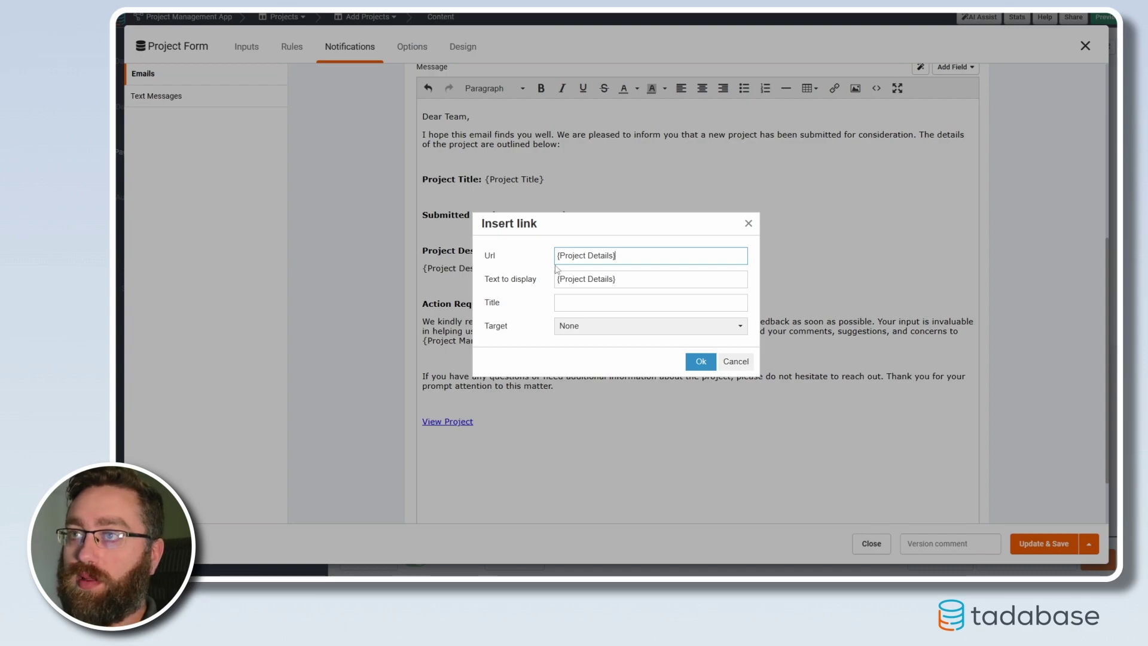
{"action": "left_click_drag", "start_coordinate": [560, 256], "coordinate": [618, 272]}
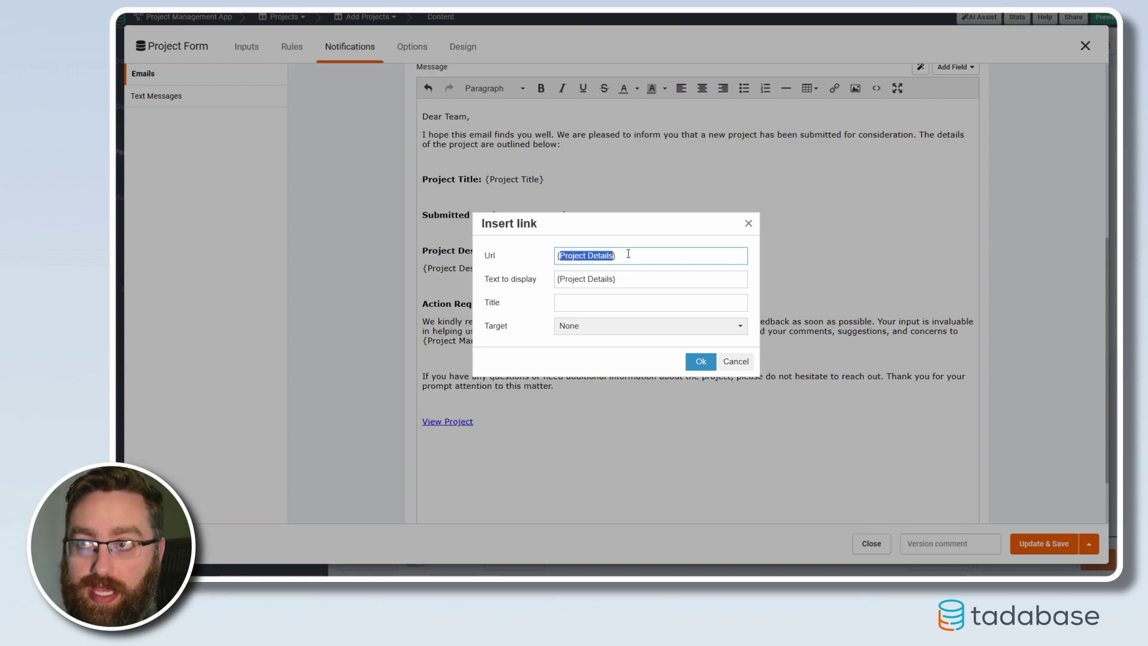
{"action": "left_click", "coordinate": [625, 255]}
{"action": "left_click_drag", "start_coordinate": [619, 279], "coordinate": [556, 273]}
{"action": "type", "text": "Vie"}
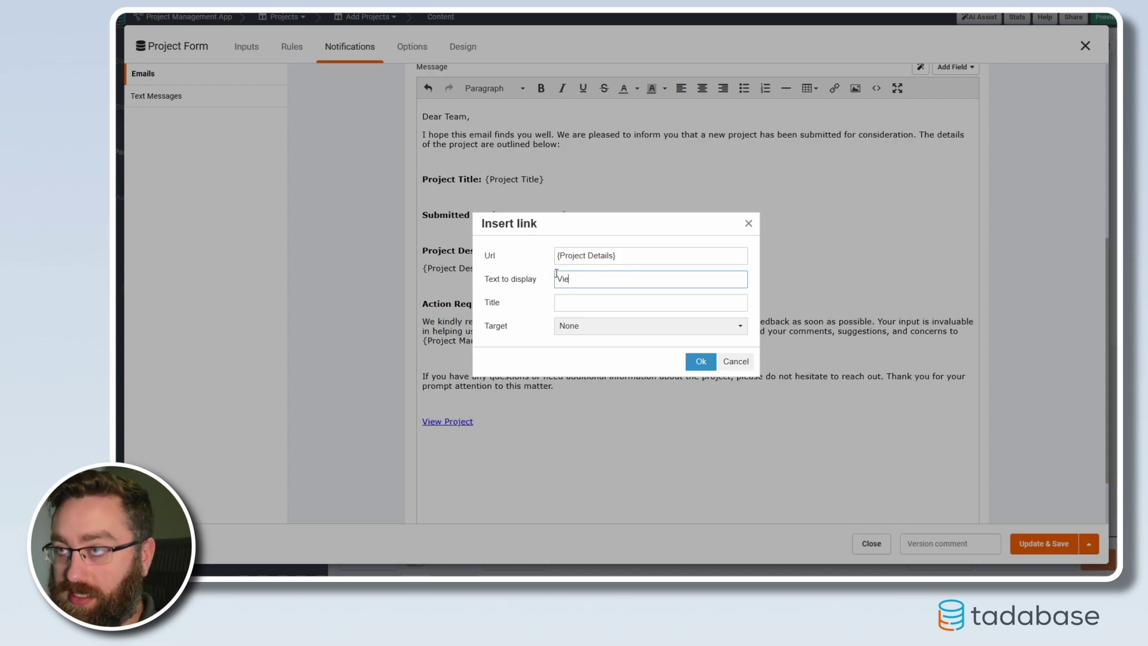
{"action": "type", "text": "w Project"}
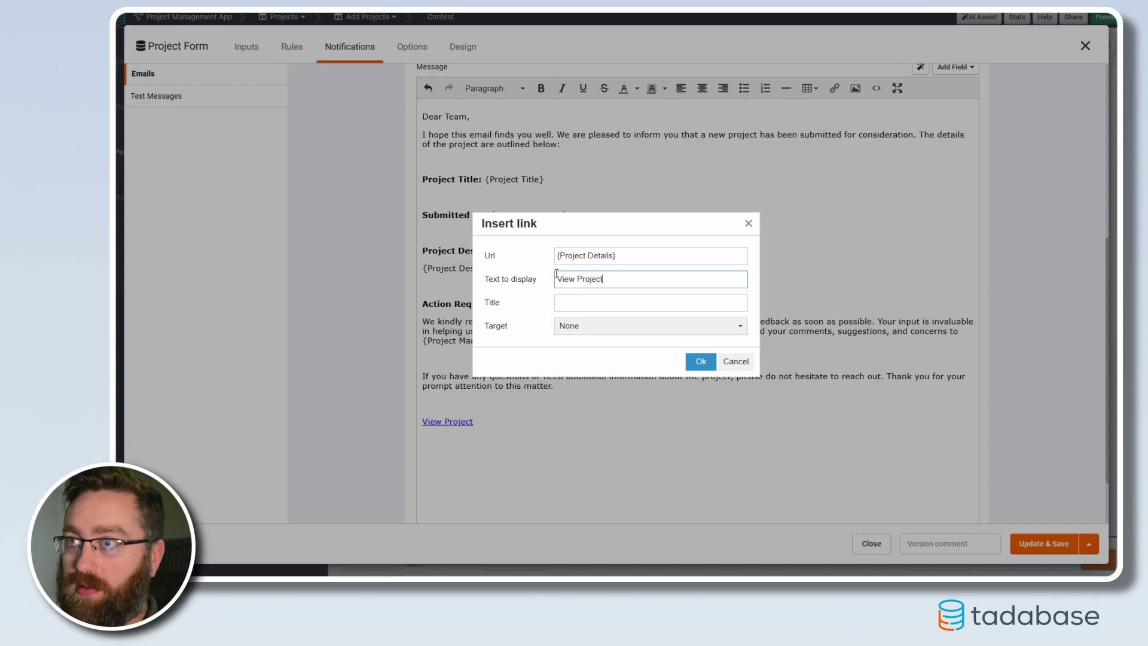
Make the link open in a new window, insert it, undo the duplicate, and show the HTML source.
{"action": "left_click", "coordinate": [590, 328]}
{"action": "left_click", "coordinate": [583, 363]}
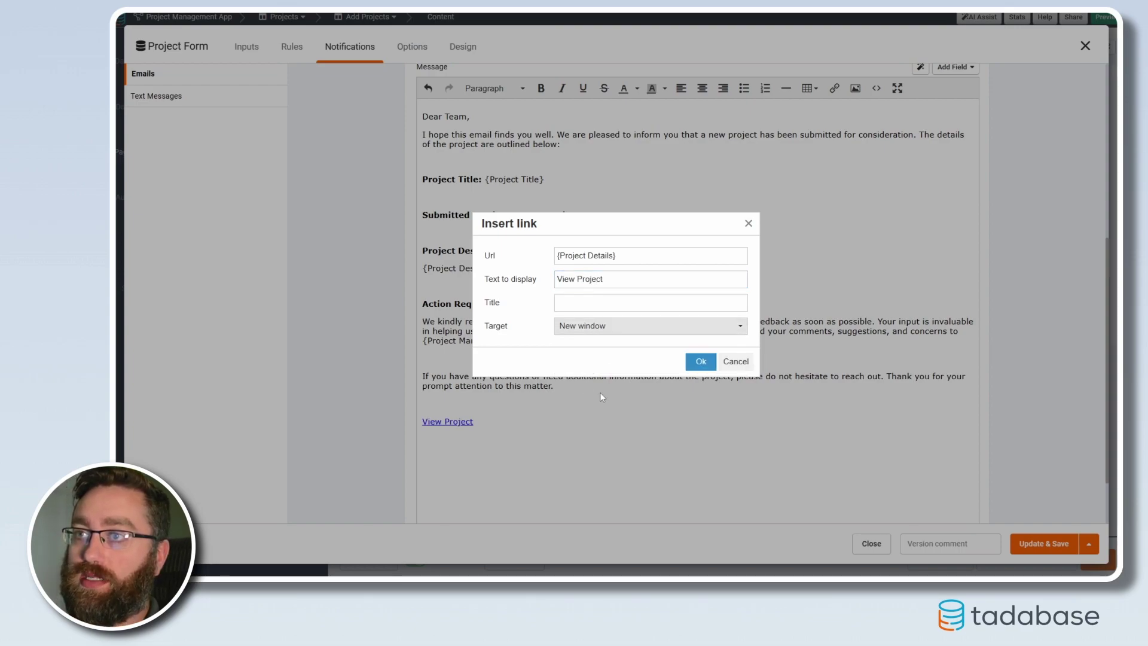
{"action": "left_click", "coordinate": [701, 361]}
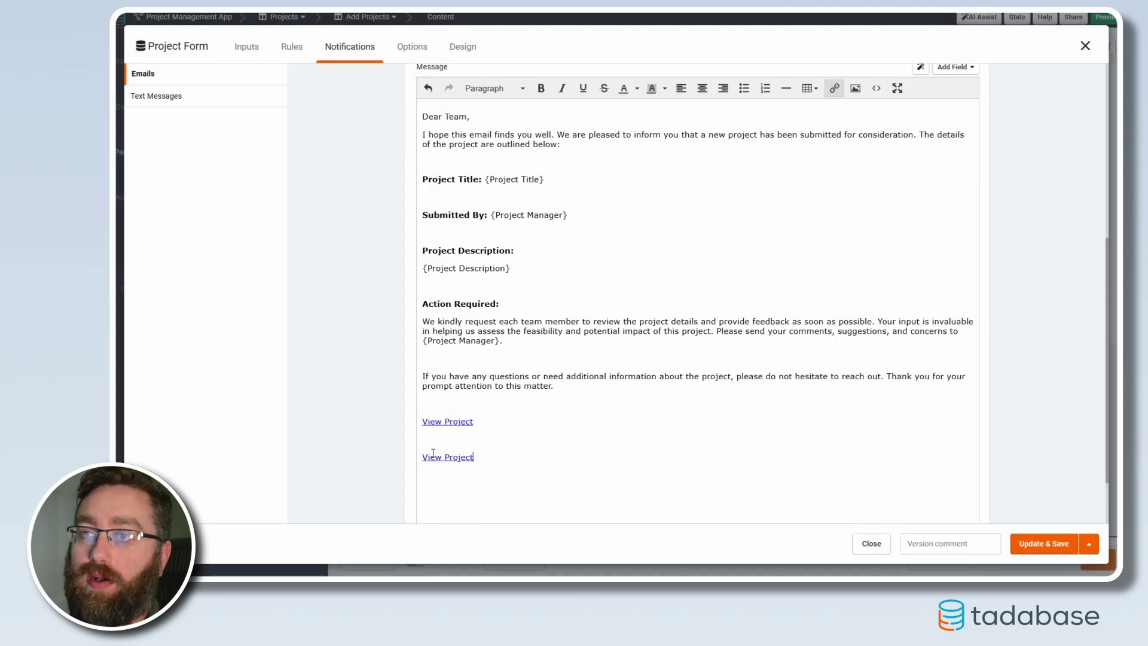
{"action": "key", "text": "ctrl+z"}
{"action": "left_click", "coordinate": [875, 88]}
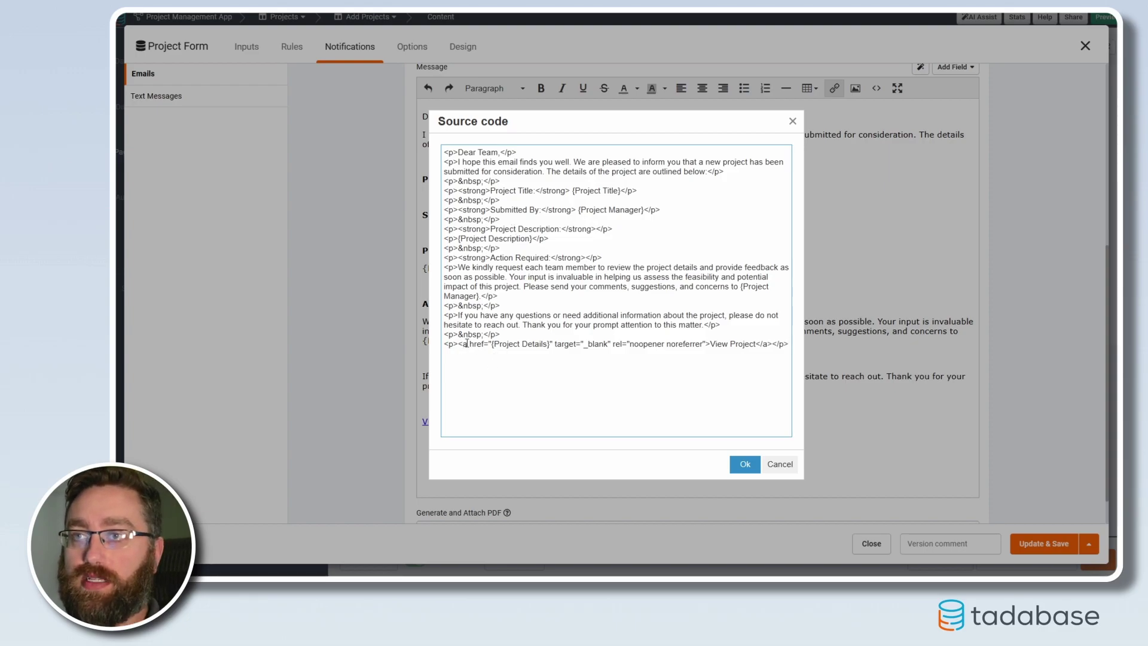
Confirm the {Project Details} href in the source, save the email notification, and go to Projects.
{"action": "left_click_drag", "start_coordinate": [491, 345], "coordinate": [548, 345]}
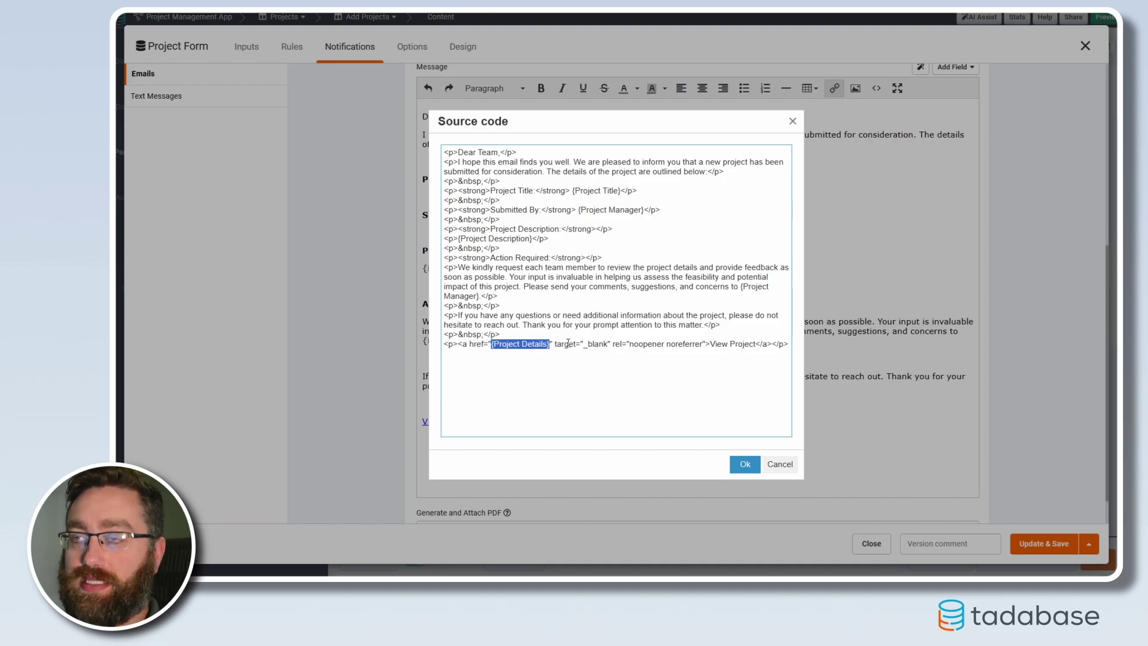
{"action": "left_click", "coordinate": [745, 464]}
{"action": "left_click", "coordinate": [1046, 543]}
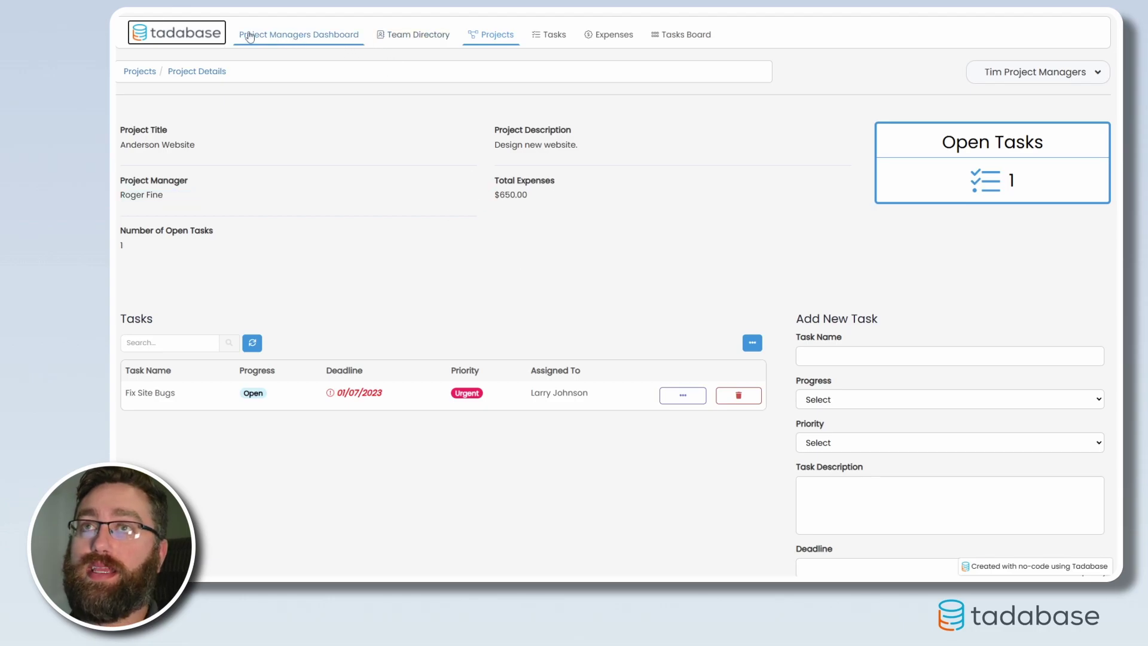
{"action": "left_click", "coordinate": [141, 72]}
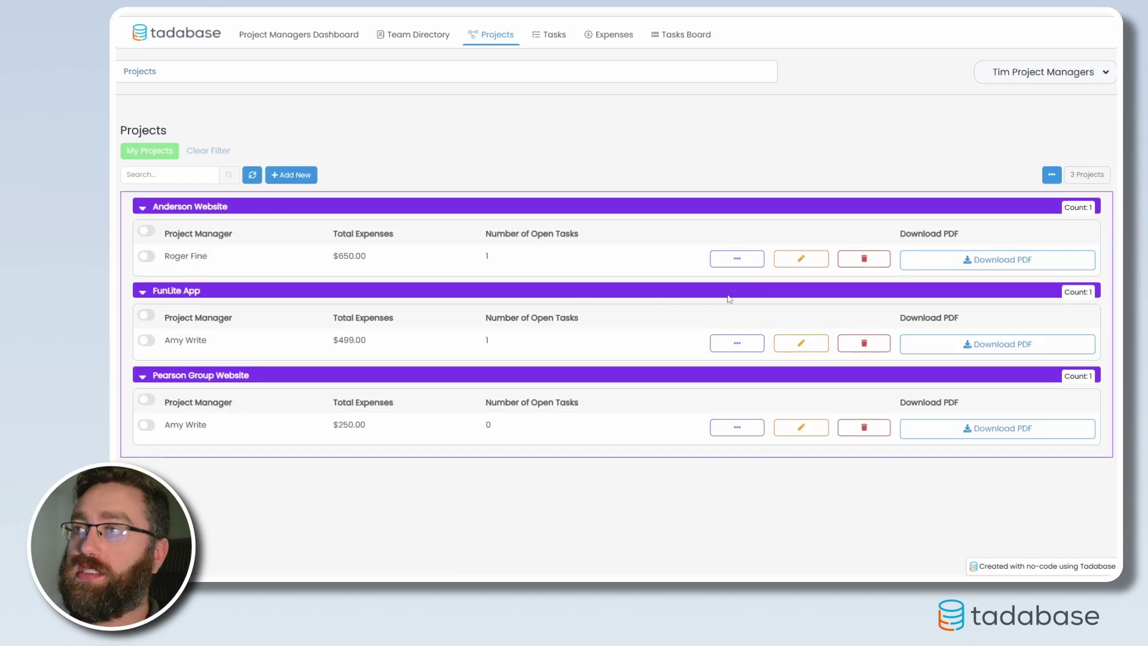
Add a project titled 'Test Project' with a pasted Lorem ipsum description and a project manager, and save it.
{"action": "left_click", "coordinate": [291, 175]}
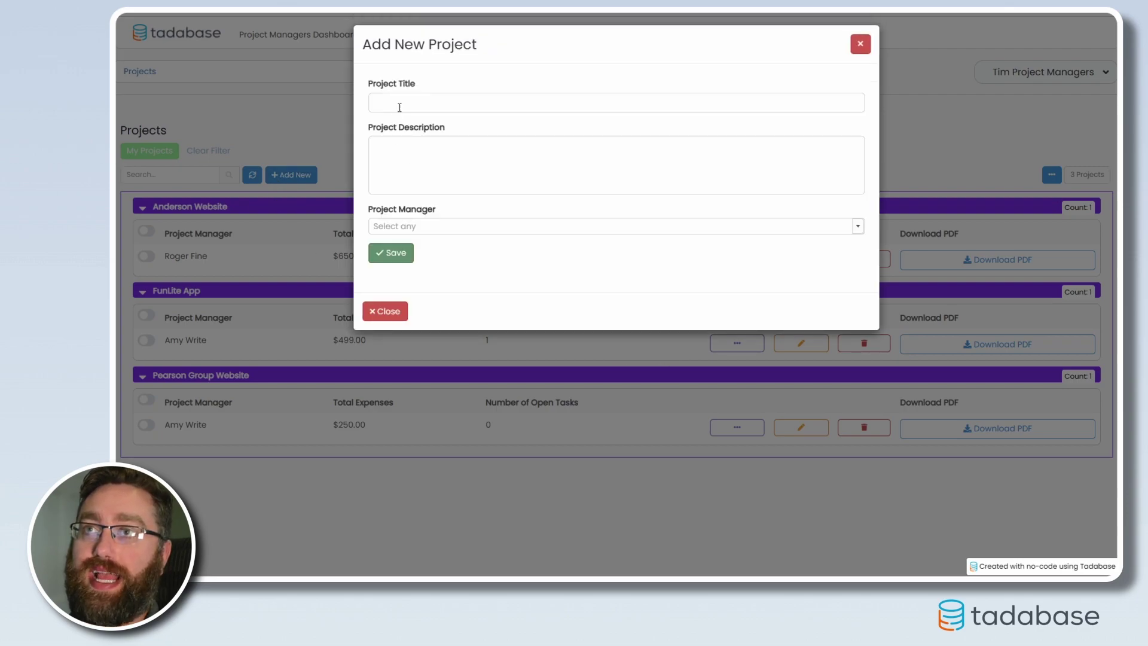
{"action": "left_click", "coordinate": [429, 102]}
{"action": "type", "text": "Test Project"}
{"action": "key", "text": "Tab"}
{"action": "type", "text": "Lorem ipsum dolor sit amet, consectetur adipiscing elit, sed do eiusmod tempor incididunt ut labore et dolore magna aliqua. Ut enim ad minim veniam, quis nostrud exercitation ullamco laboris nisi ut aliquip ex ea commodo consequat. Duis aute irure dolor in reprehenderit in voluptate velit esse cillum dolore eu fugiat nulla pariatur. Excepteur sint occaecat cupidatat non proident, sunt in culpa qui officia deserunt mollit anim id est laborum."}
{"action": "left_click", "coordinate": [427, 227]}
{"action": "left_click", "coordinate": [435, 263]}
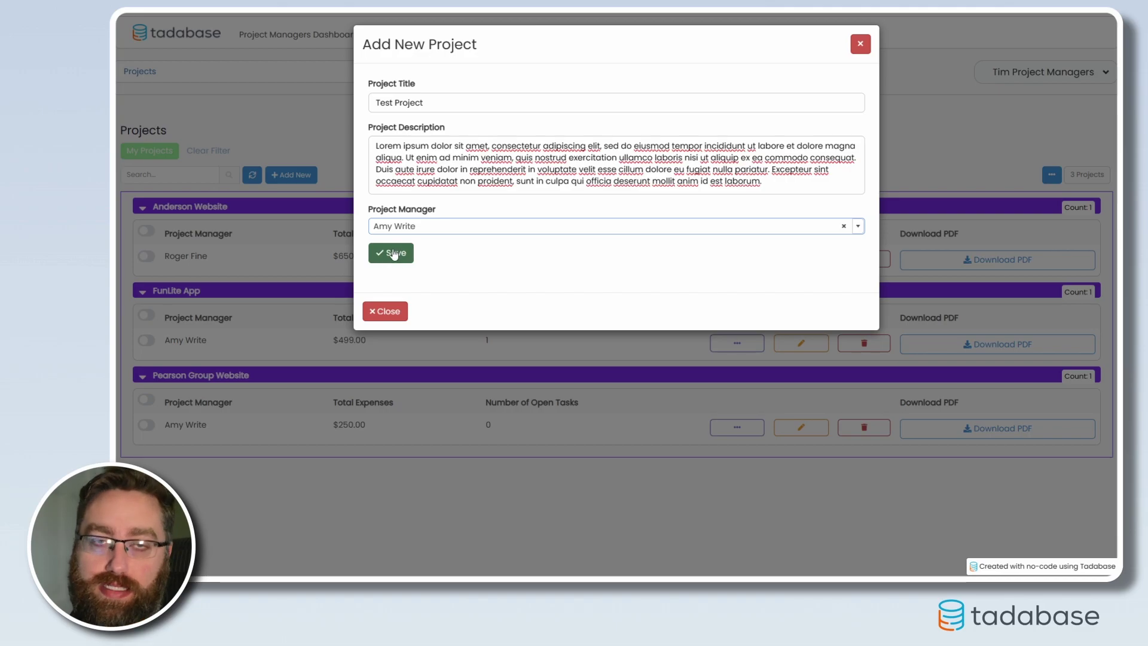
{"action": "left_click", "coordinate": [391, 255]}
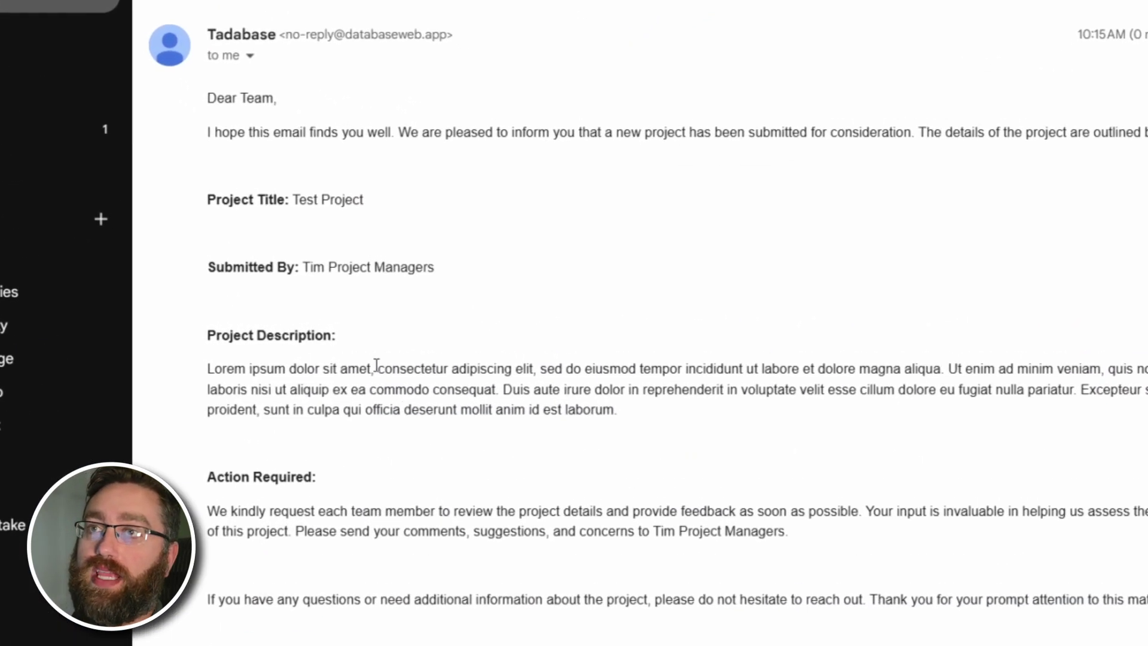
{"action": "scroll", "coordinate": [375, 366], "scroll_direction": "down", "scroll_amount": 1}
{"action": "scroll", "coordinate": [326, 183], "scroll_direction": "up", "scroll_amount": 1}
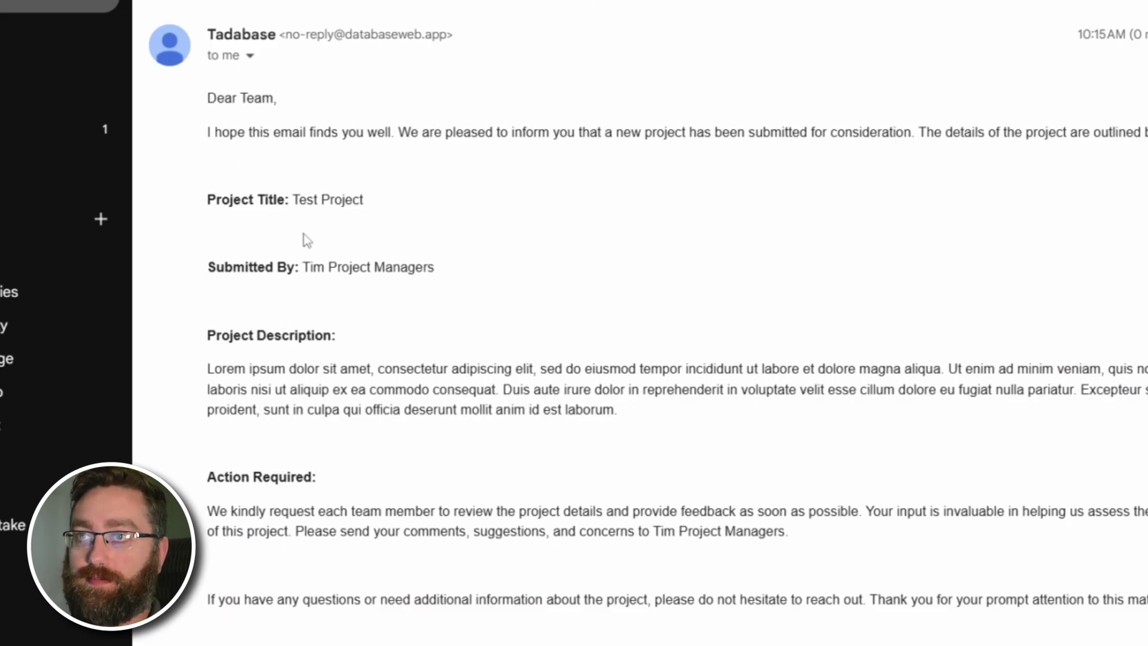
Check the email's filled-in title Test Project, submitter name and project description.
{"action": "left_click_drag", "start_coordinate": [292, 199], "coordinate": [379, 207]}
{"action": "left_click_drag", "start_coordinate": [303, 266], "coordinate": [435, 266]}
{"action": "left_click", "coordinate": [420, 322]}
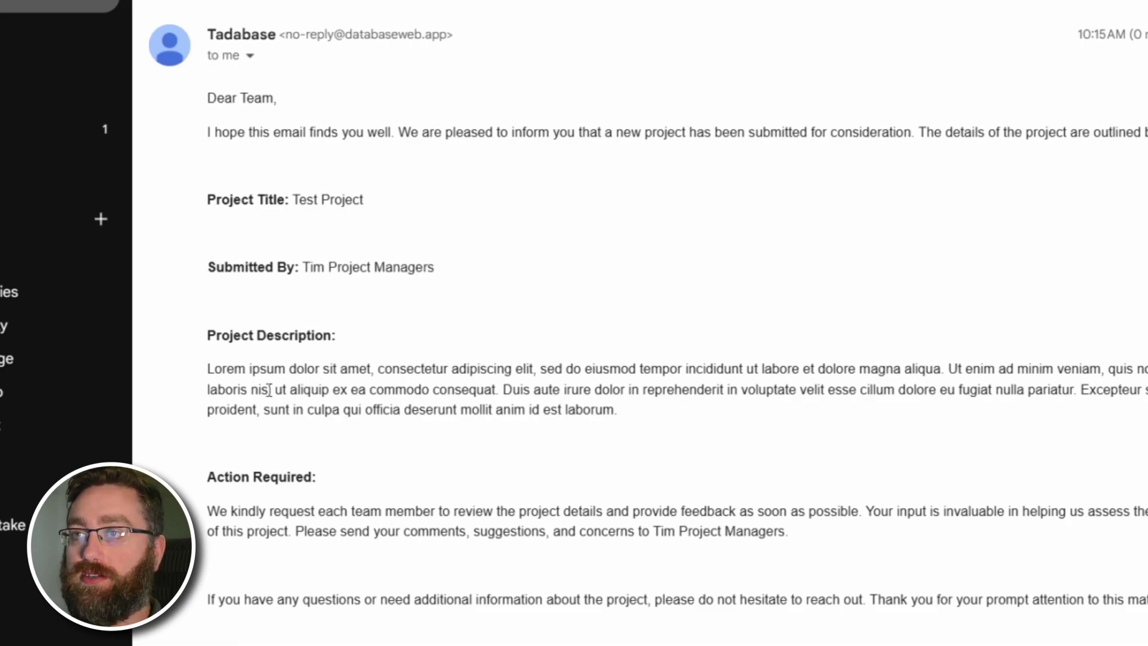
{"action": "left_click_drag", "start_coordinate": [207, 367], "coordinate": [574, 442]}
Follow the email's View Project link to Test Project's details page.
{"action": "scroll", "coordinate": [574, 442], "scroll_direction": "down", "scroll_amount": 3}
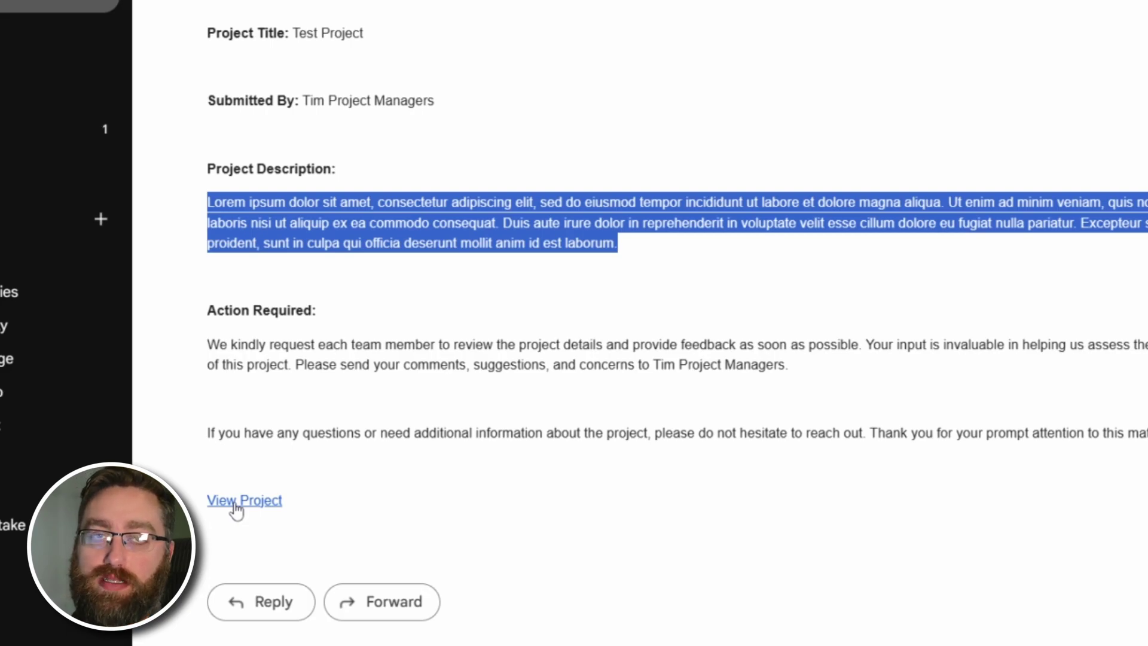
{"action": "left_click", "coordinate": [236, 501]}
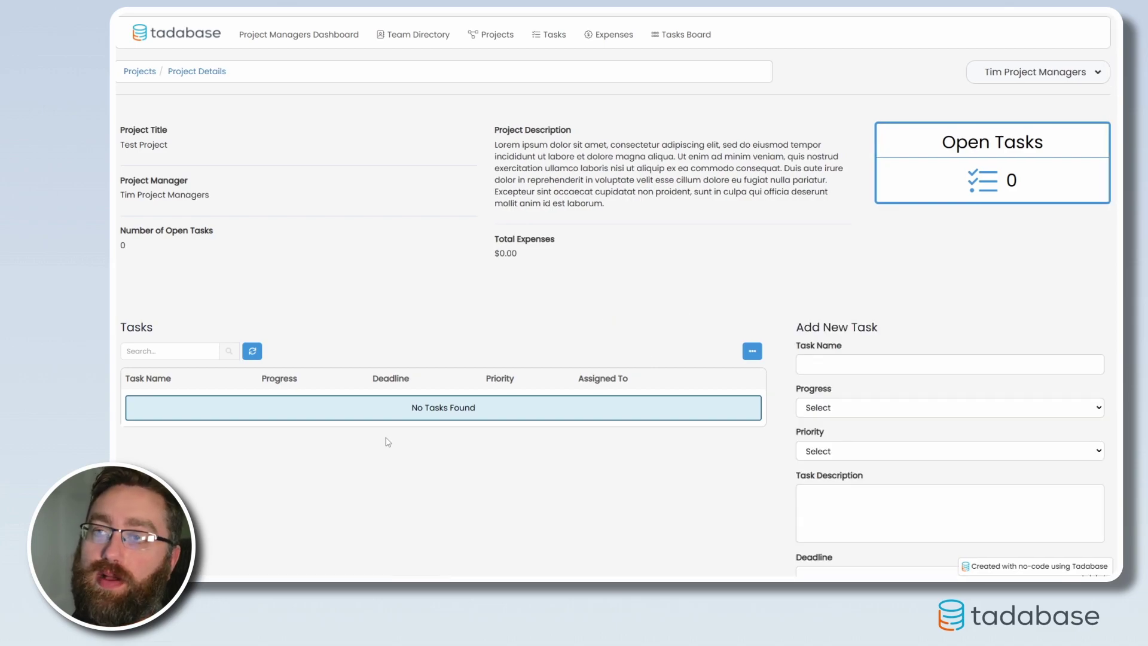
{"action": "left_click", "coordinate": [151, 145]}
{"action": "left_click", "coordinate": [260, 205]}
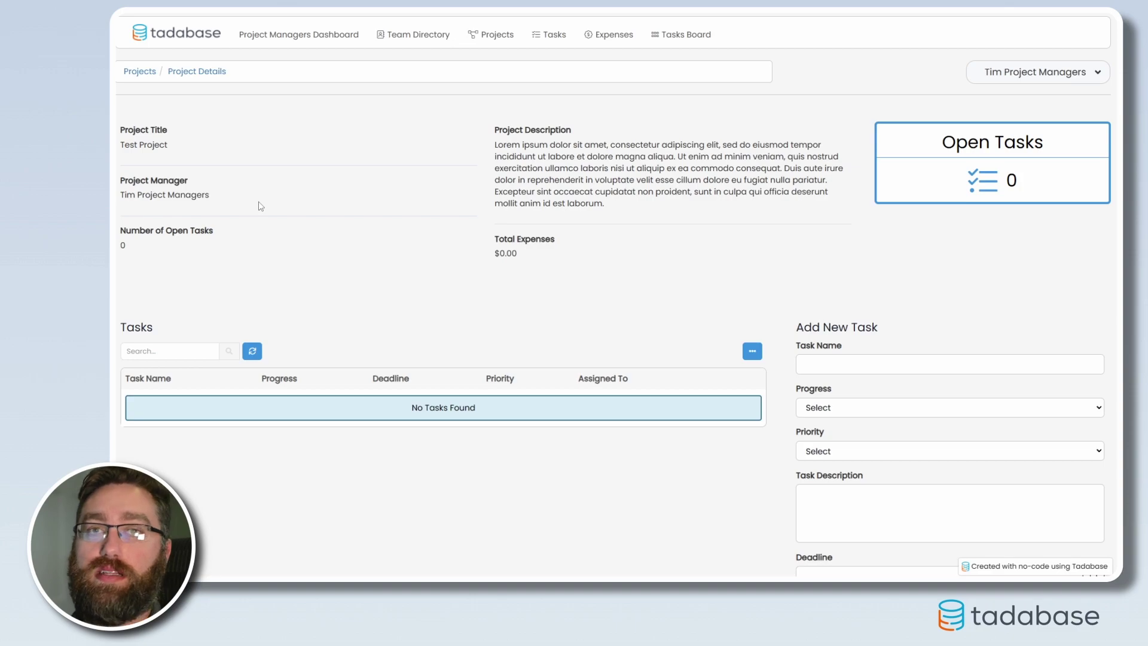